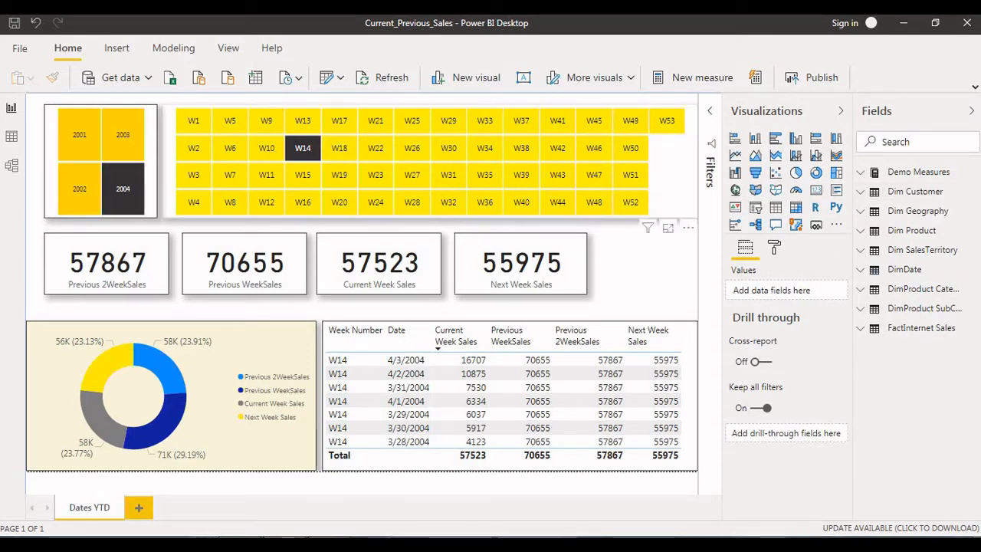
Display the data model's relationship diagram, collapse the Properties and Fields panes, and bring the tables into view
{"action": "left_click", "coordinate": [12, 165]}
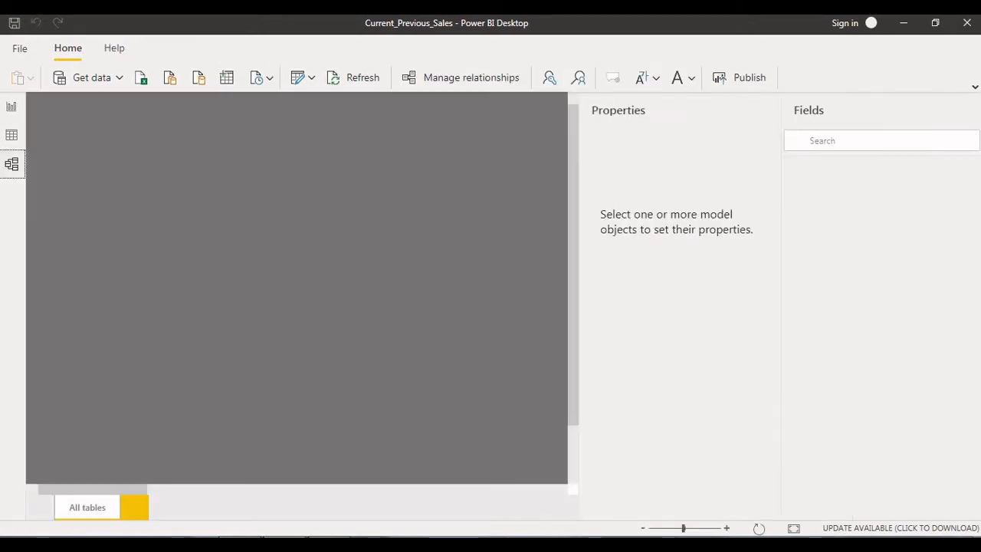
{"action": "left_click", "coordinate": [764, 109]}
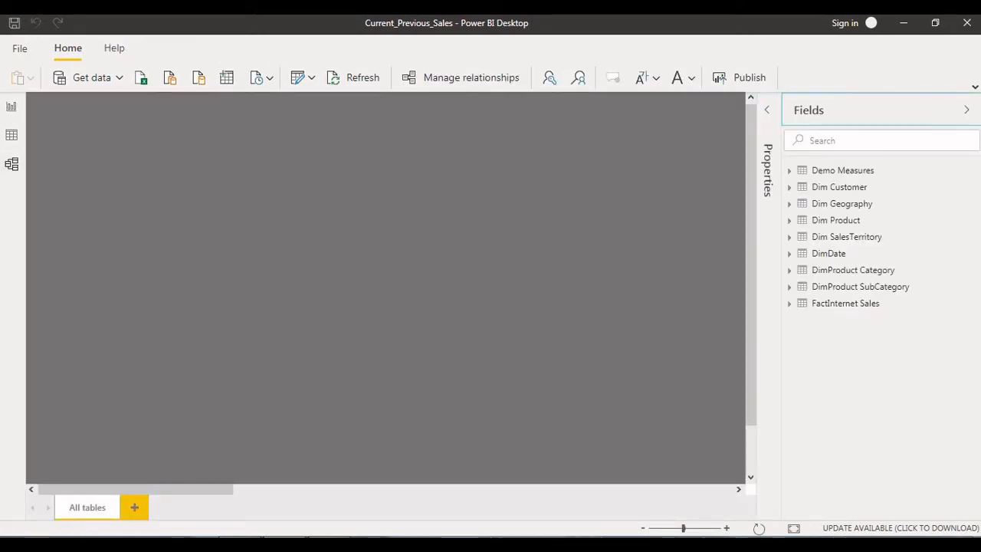
{"action": "left_click", "coordinate": [967, 110]}
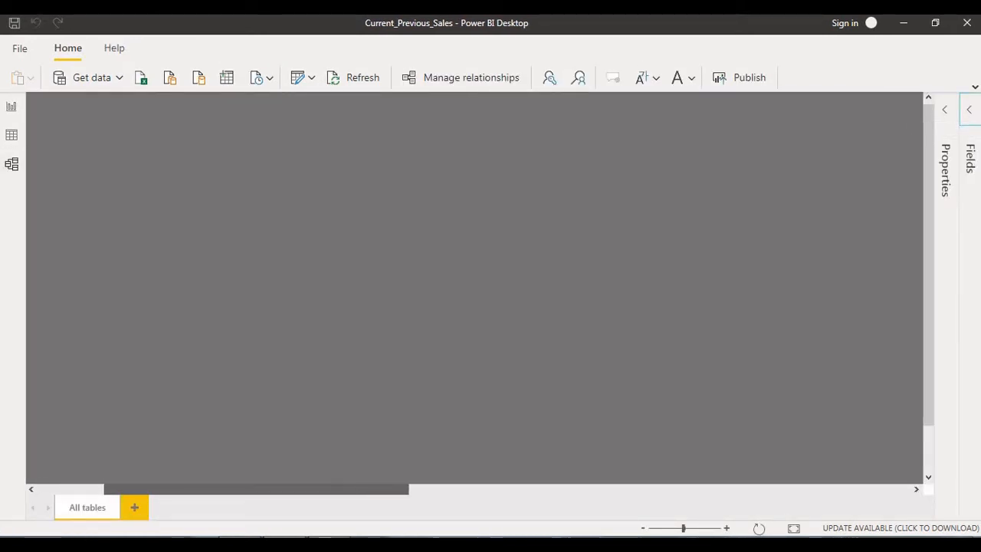
{"action": "left_click_drag", "start_coordinate": [475, 489], "coordinate": [637, 489]}
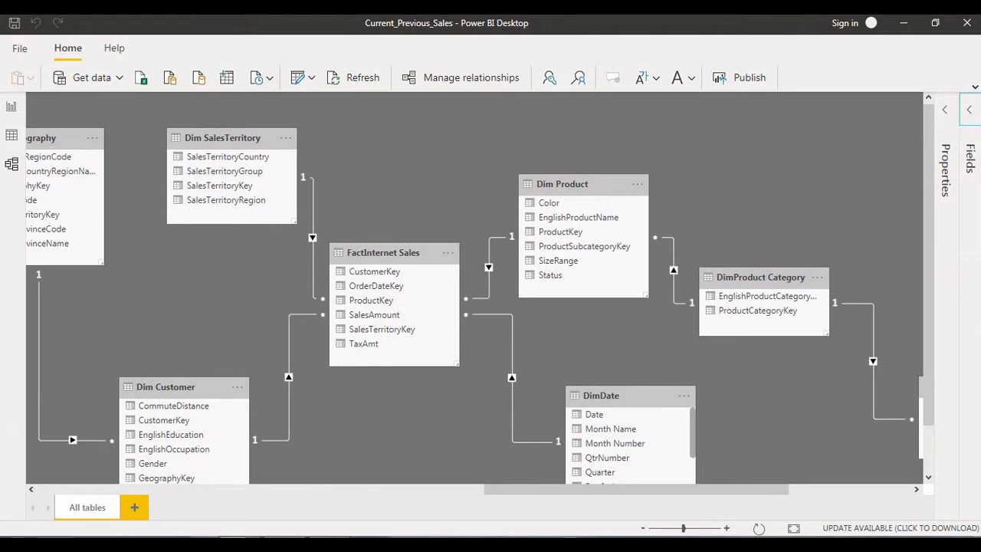
Examine how the FactInternet Sales table relates to the customer, geography, territory, product and date dimension tables
{"action": "left_click_drag", "start_coordinate": [383, 413], "coordinate": [443, 406]}
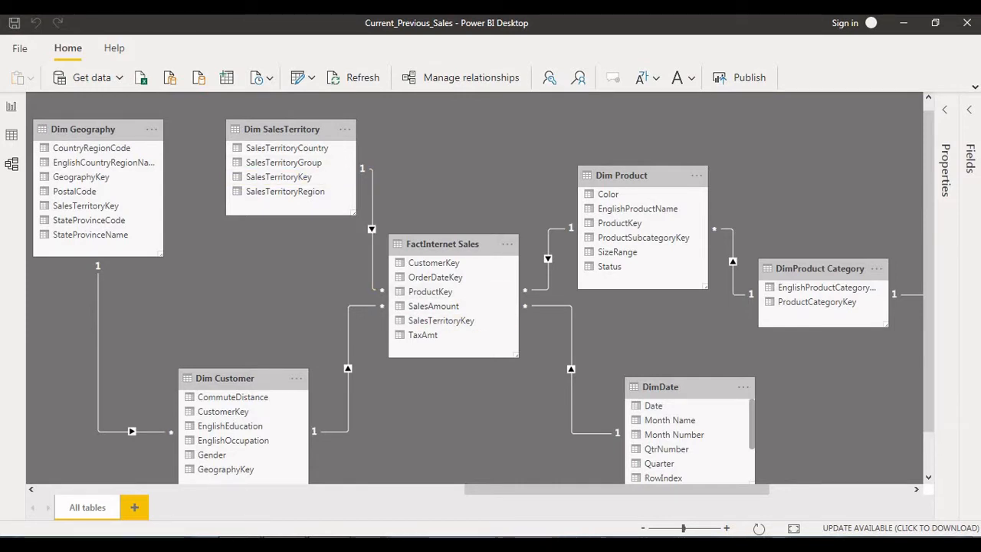
{"action": "scroll", "coordinate": [475, 289], "scroll_direction": "down", "scroll_amount": 1}
{"action": "scroll", "coordinate": [475, 288], "scroll_direction": "right", "scroll_amount": 2}
{"action": "scroll", "coordinate": [475, 288], "scroll_direction": "left", "scroll_amount": 1}
{"action": "scroll", "coordinate": [475, 288], "scroll_direction": "up", "scroll_amount": 1}
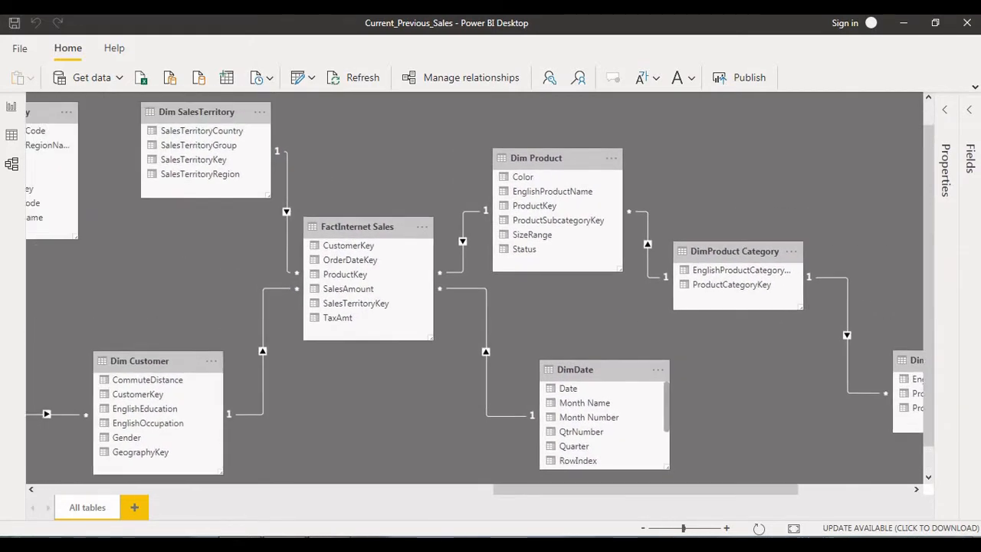
{"action": "scroll", "coordinate": [475, 288], "scroll_direction": "up", "scroll_amount": 1}
{"action": "scroll", "coordinate": [475, 288], "scroll_direction": "left", "scroll_amount": 5}
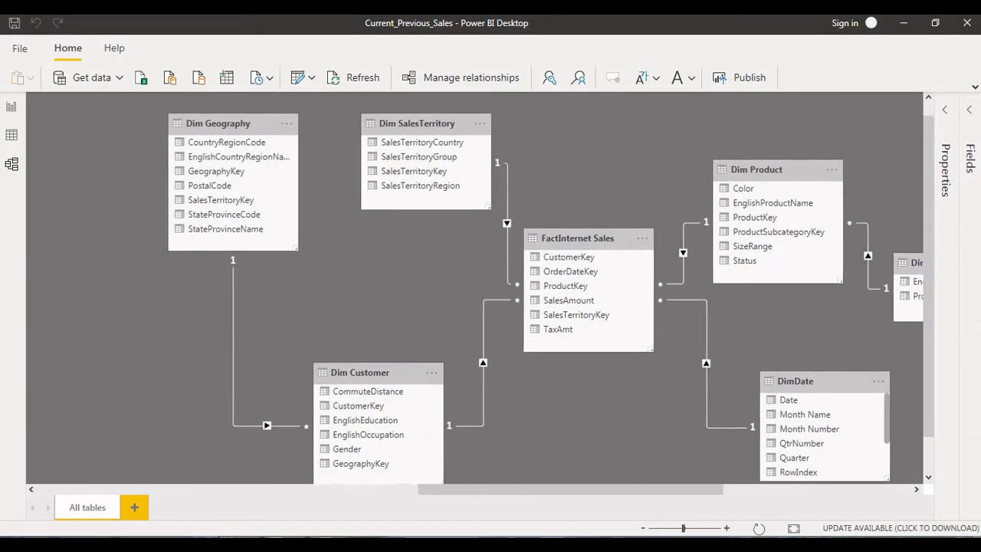
{"action": "scroll", "coordinate": [476, 288], "scroll_direction": "left", "scroll_amount": 1}
{"action": "scroll", "coordinate": [475, 288], "scroll_direction": "up", "scroll_amount": 1}
{"action": "scroll", "coordinate": [475, 288], "scroll_direction": "right", "scroll_amount": 2}
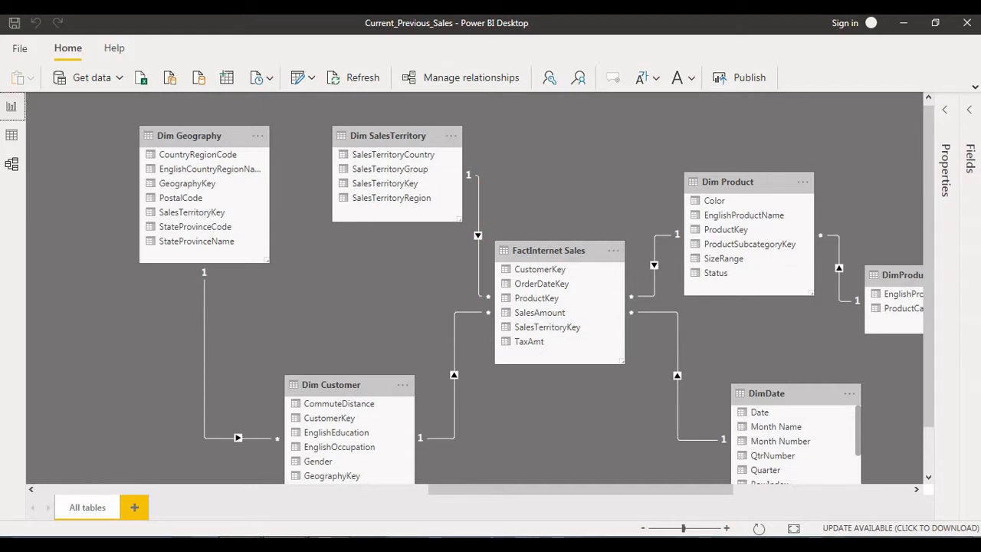
Return to the Dates YTD report page and check which fields drive the week and year slicers
{"action": "left_click", "coordinate": [12, 107]}
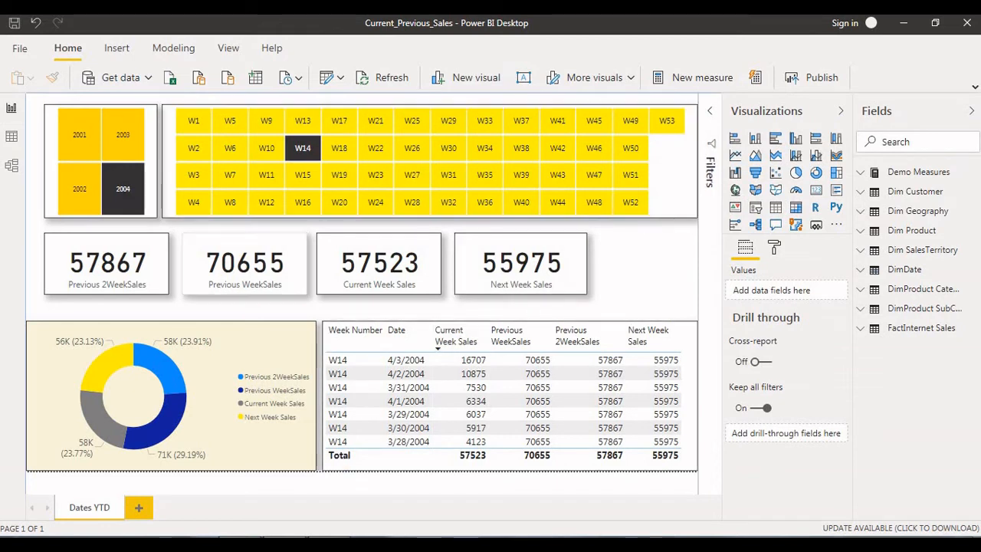
{"action": "left_click", "coordinate": [667, 178]}
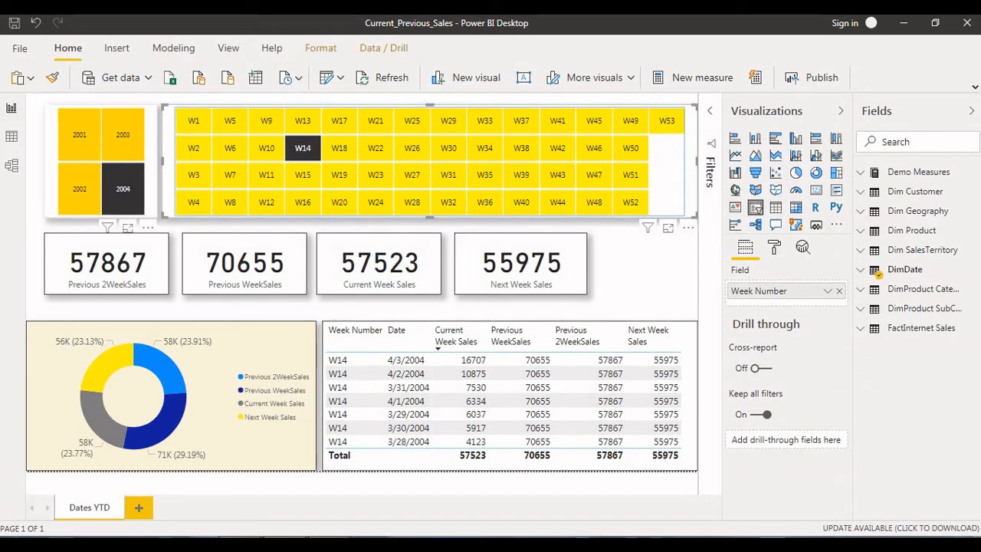
{"action": "left_click", "coordinate": [151, 190]}
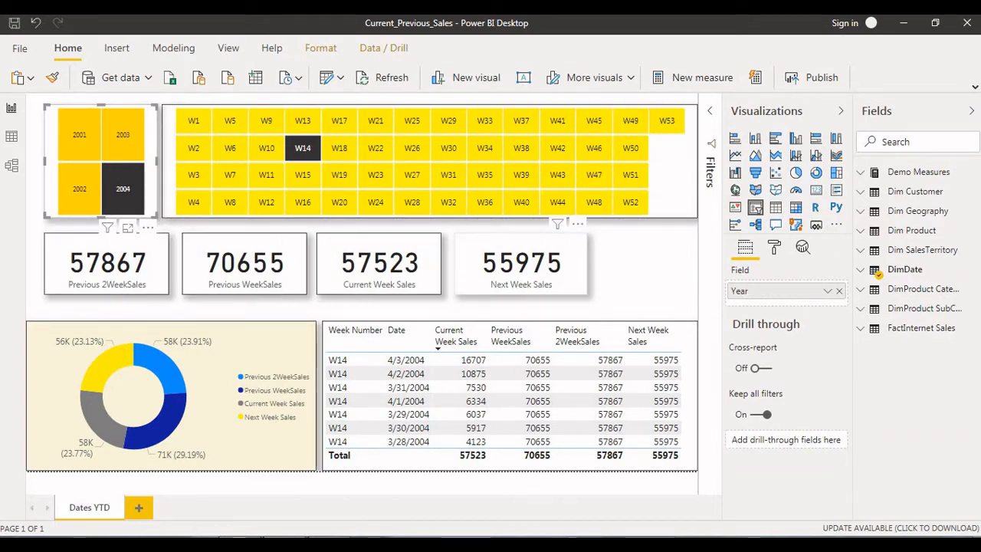
Inspect the fields behind the four weekly sales cards, the donut chart and the weekly sales table
{"action": "left_click", "coordinate": [521, 262]}
{"action": "left_click", "coordinate": [399, 277]}
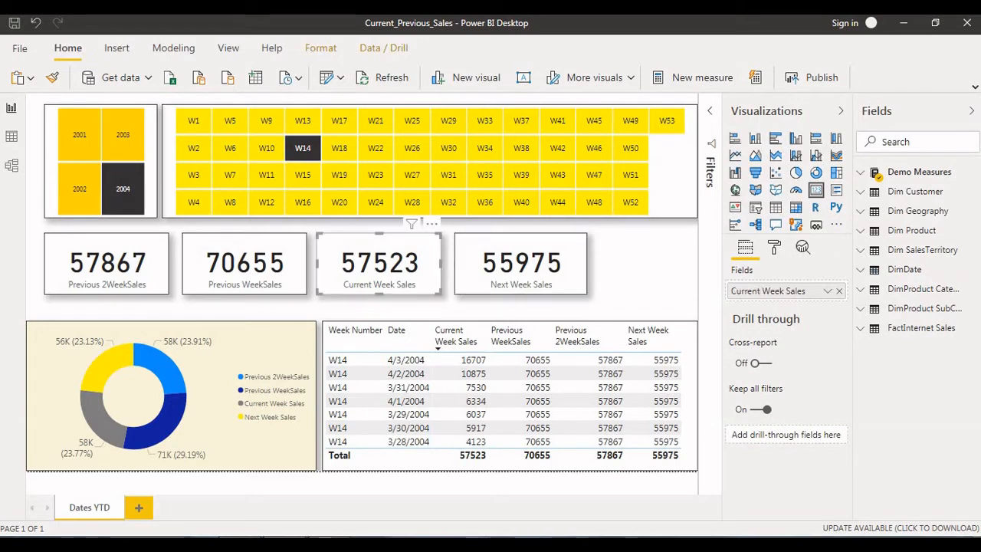
{"action": "left_click", "coordinate": [265, 290]}
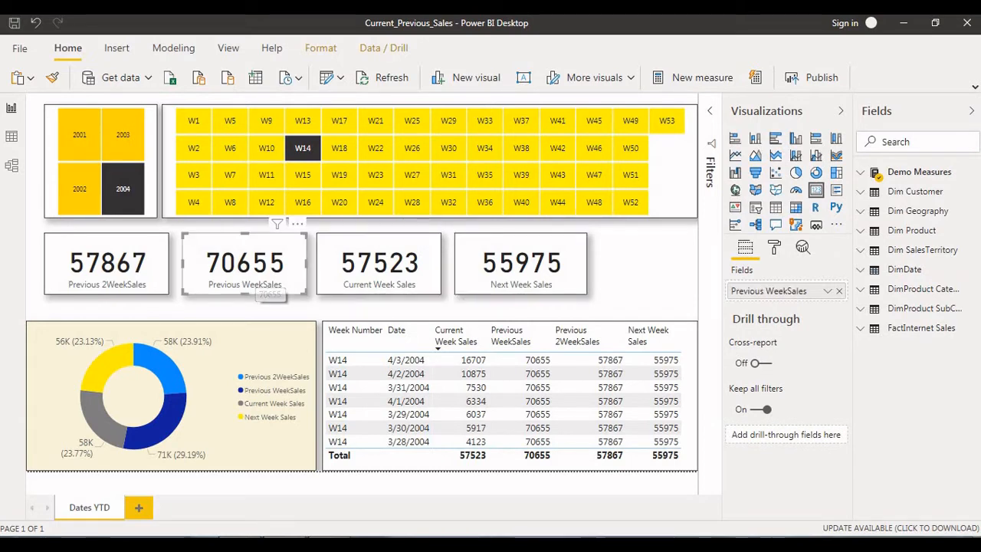
{"action": "left_click", "coordinate": [122, 282]}
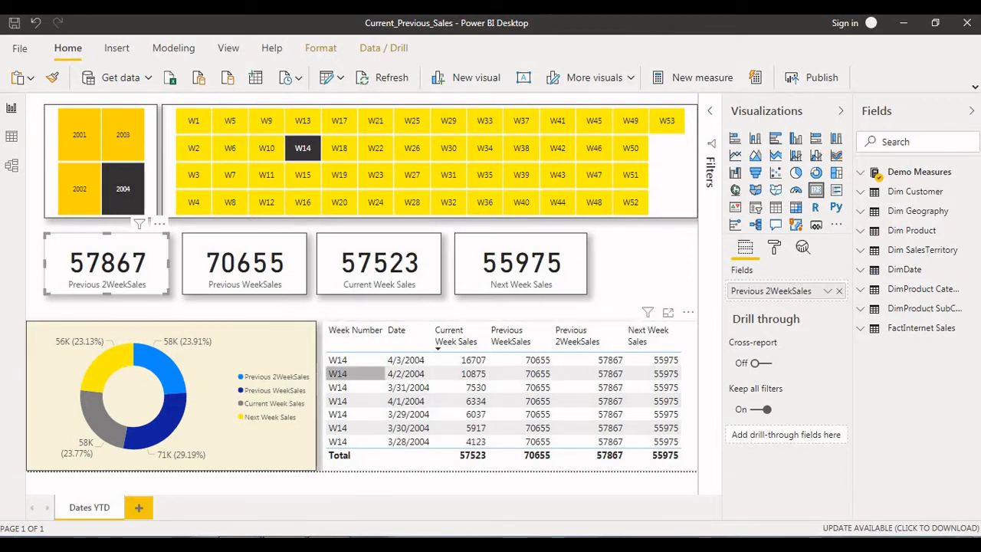
{"action": "left_click", "coordinate": [249, 442]}
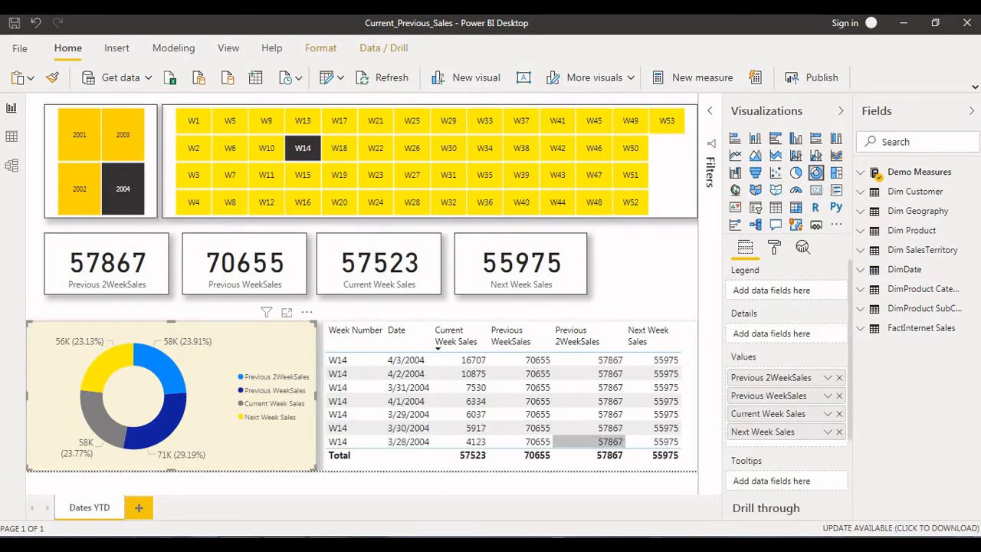
{"action": "left_click", "coordinate": [506, 417]}
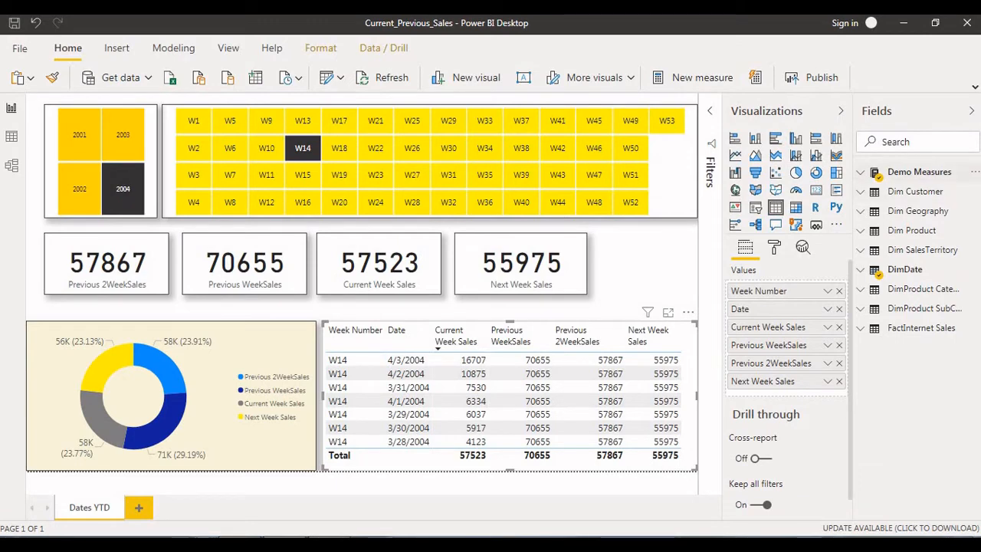
Show the full DAX formula of the Current Week Sales measure in the Demo Measures table
{"action": "left_click", "coordinate": [870, 172]}
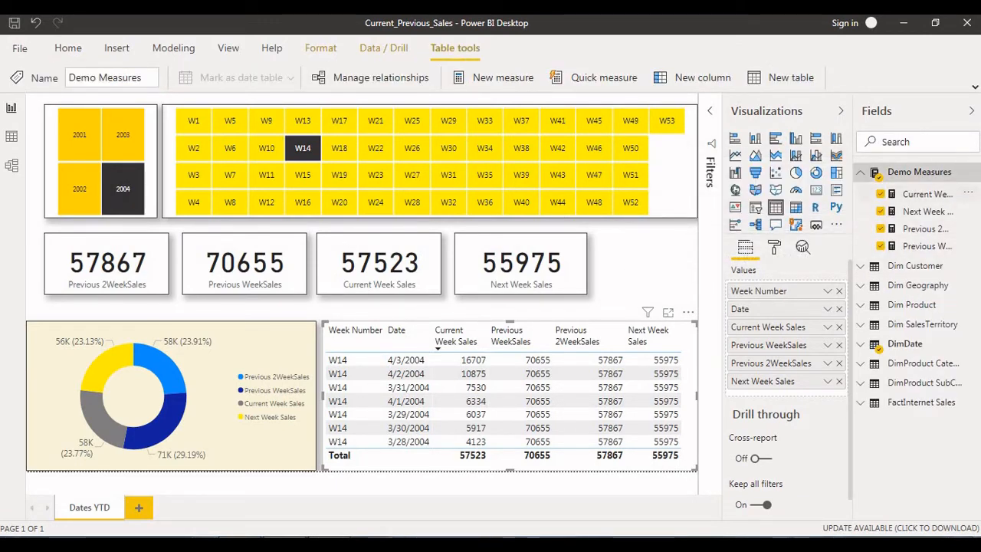
{"action": "left_click", "coordinate": [927, 194]}
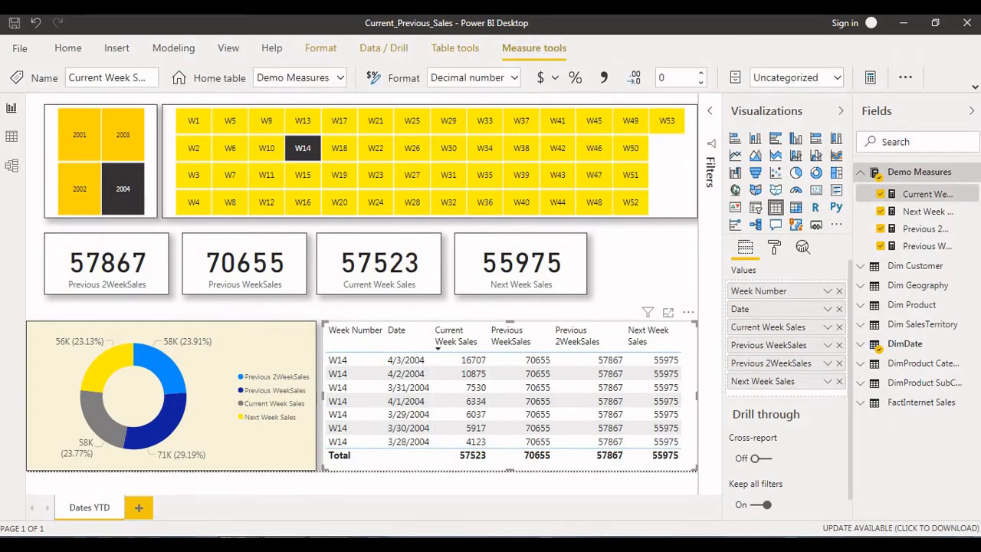
{"action": "scroll", "coordinate": [390, 184], "scroll_direction": "up", "scroll_amount": 2}
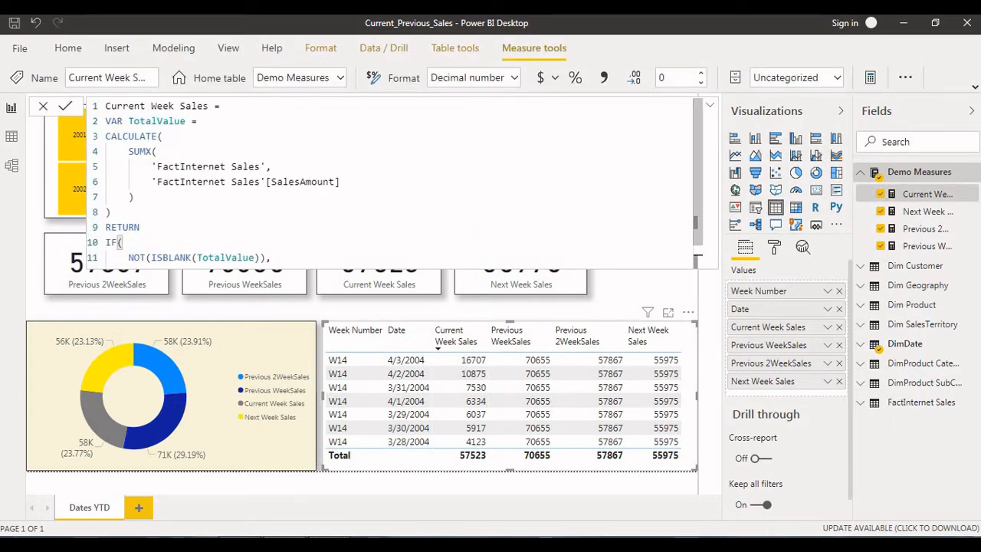
{"action": "left_click", "coordinate": [710, 105]}
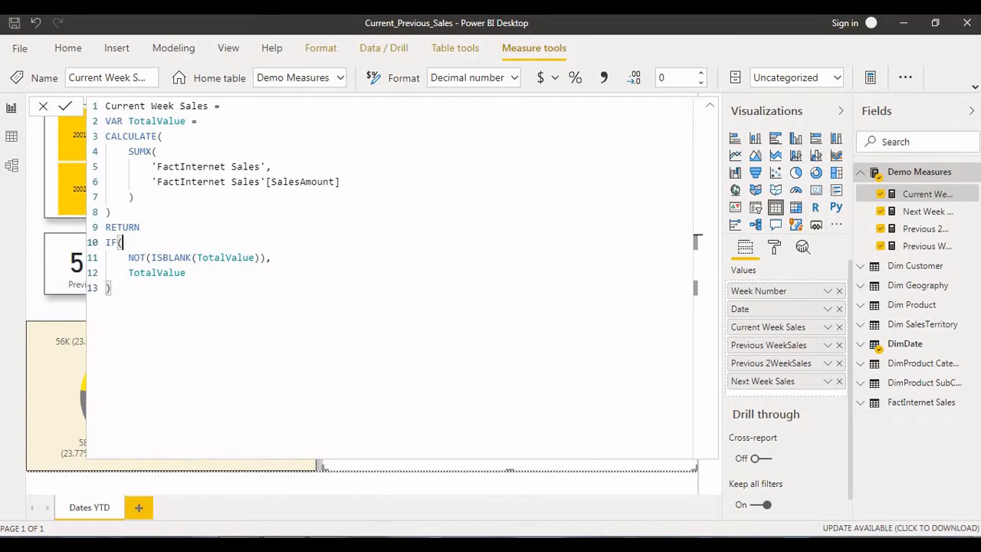
Review the TotalValue calculation and the IF/ISBLANK return expression in Current Week Sales, then collapse the formula
{"action": "left_click_drag", "start_coordinate": [128, 121], "coordinate": [162, 136]}
{"action": "left_click_drag", "start_coordinate": [111, 211], "coordinate": [123, 135]}
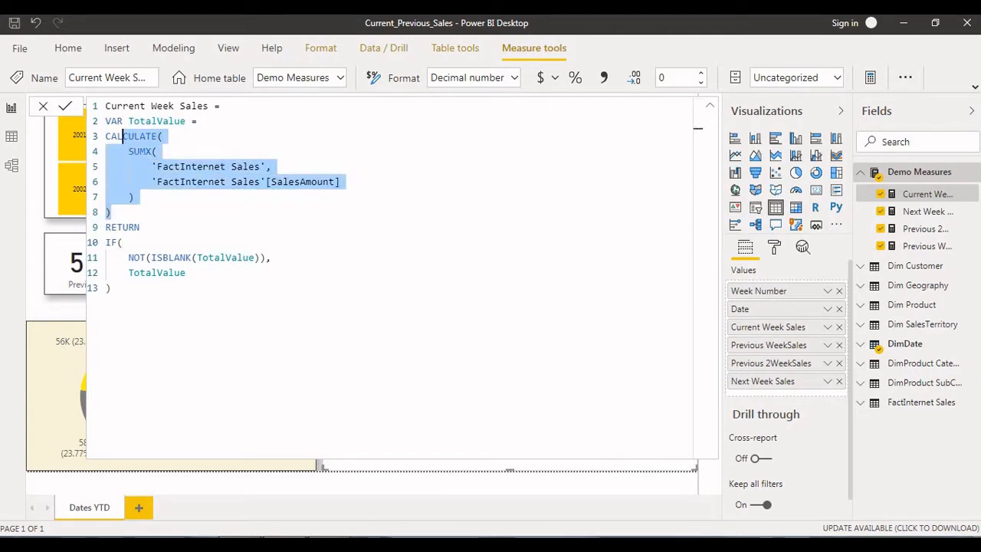
{"action": "left_click", "coordinate": [155, 258]}
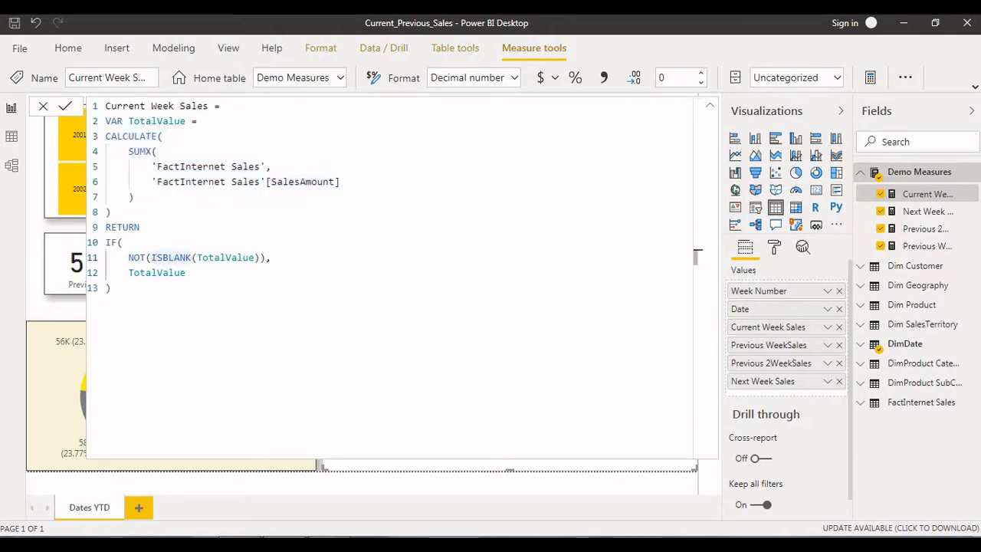
{"action": "left_click_drag", "start_coordinate": [122, 243], "coordinate": [112, 288]}
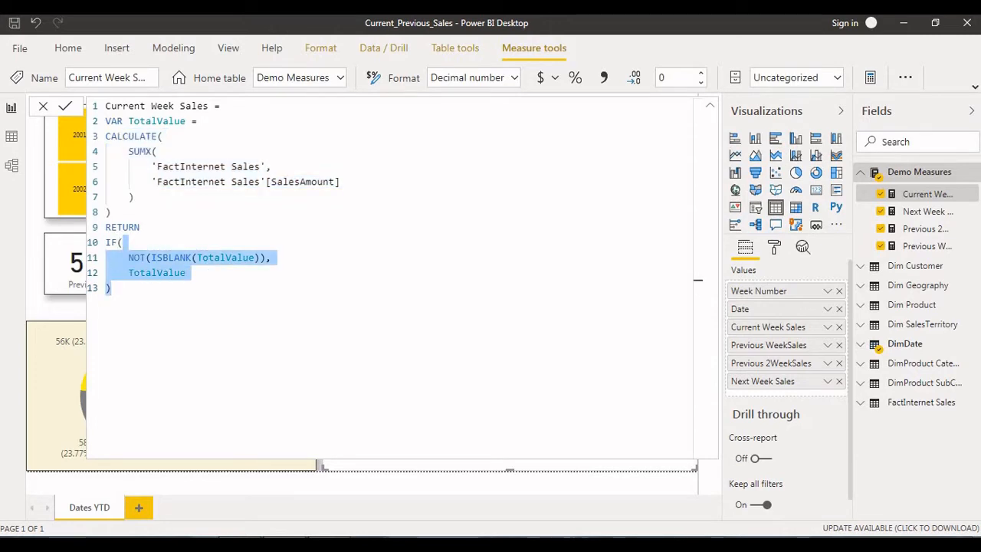
{"action": "left_click", "coordinate": [112, 288]}
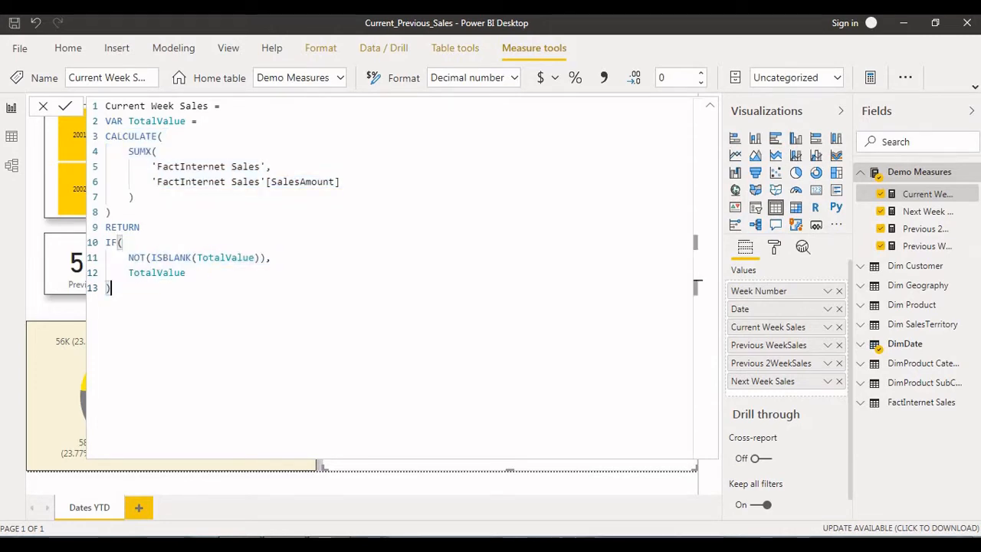
{"action": "left_click", "coordinate": [174, 273]}
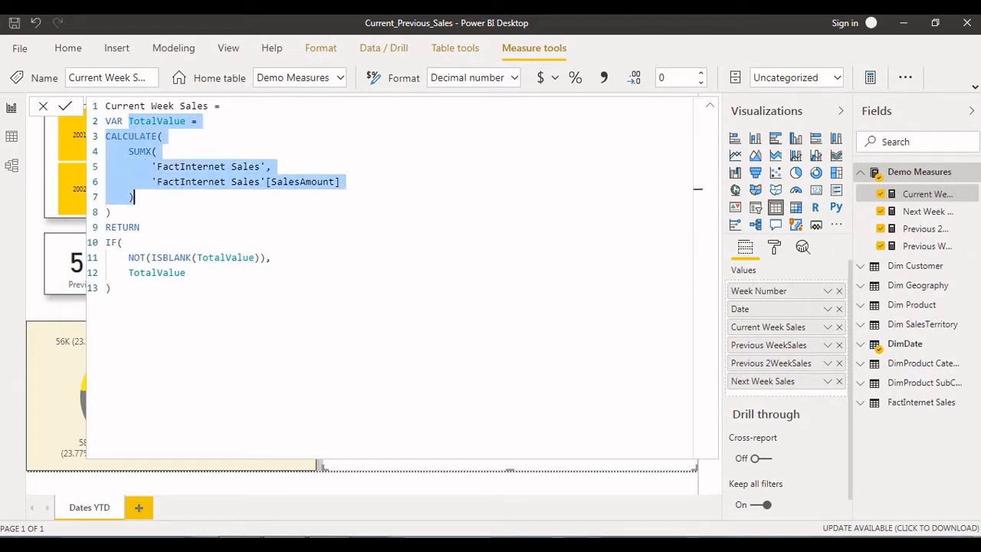
{"action": "left_click_drag", "start_coordinate": [135, 197], "coordinate": [128, 121]}
{"action": "left_click", "coordinate": [110, 212]}
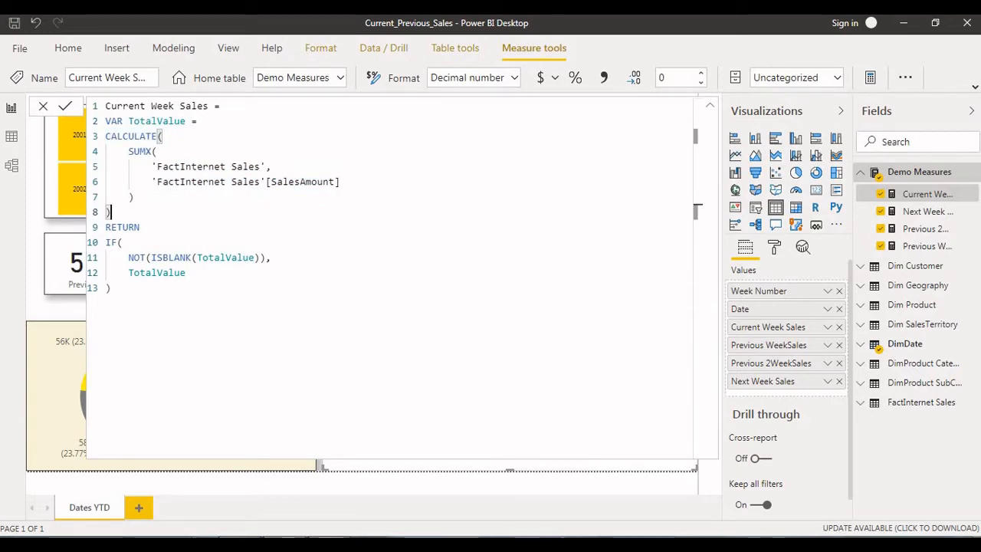
{"action": "left_click", "coordinate": [709, 106]}
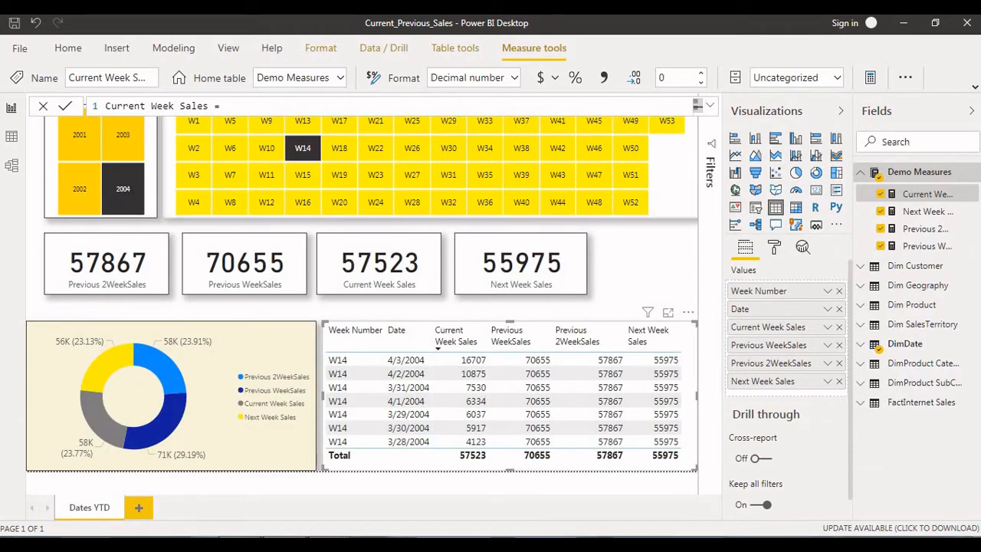
Show the full DAX formula of the Previous WeekSales measure used by its card, with the text enlarged
{"action": "left_click", "coordinate": [245, 264]}
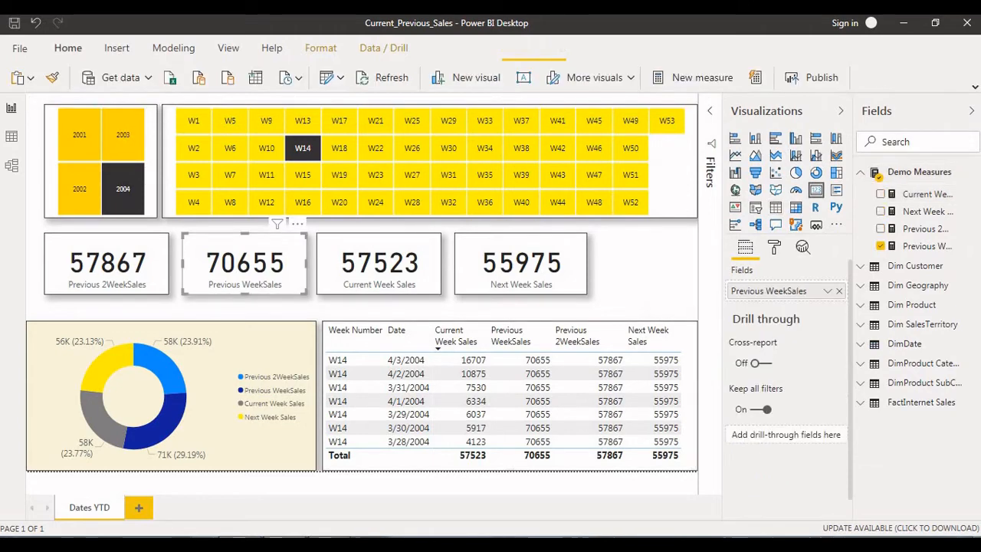
{"action": "left_click", "coordinate": [927, 245]}
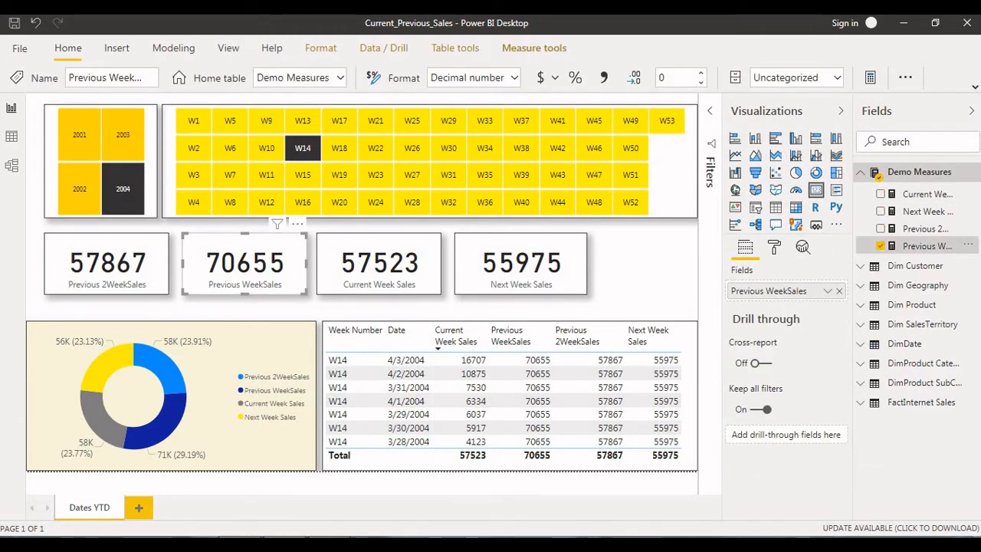
{"action": "left_click", "coordinate": [698, 105]}
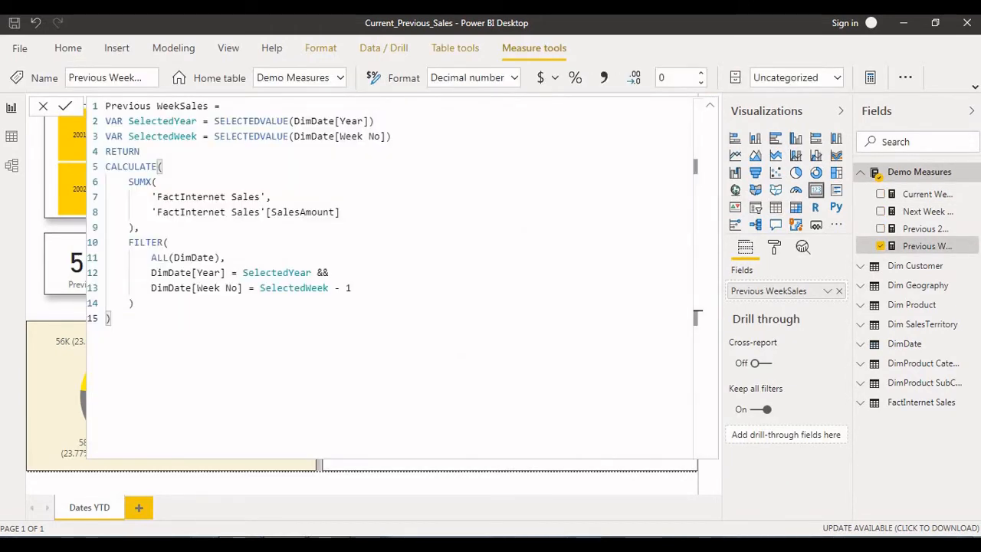
{"action": "scroll", "coordinate": [391, 276], "scroll_direction": "up", "scroll_amount": 1}
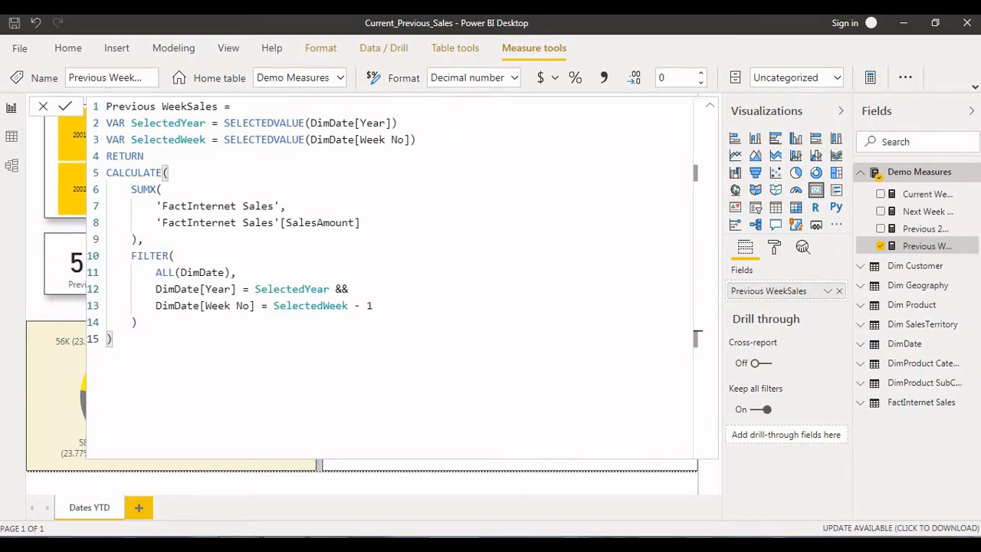
Examine how Previous WeekSales defines the SelectedYear and SelectedWeek variables with SELECTEDVALUE on DimDate
{"action": "left_click_drag", "start_coordinate": [205, 122], "coordinate": [267, 123]}
{"action": "left_click_drag", "start_coordinate": [200, 140], "coordinate": [230, 139]}
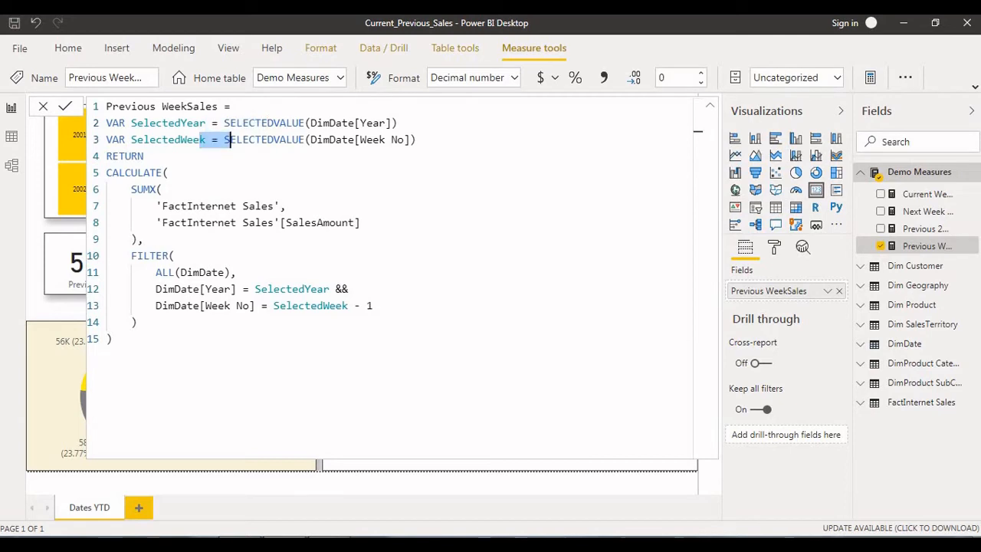
{"action": "double_click", "coordinate": [279, 123]}
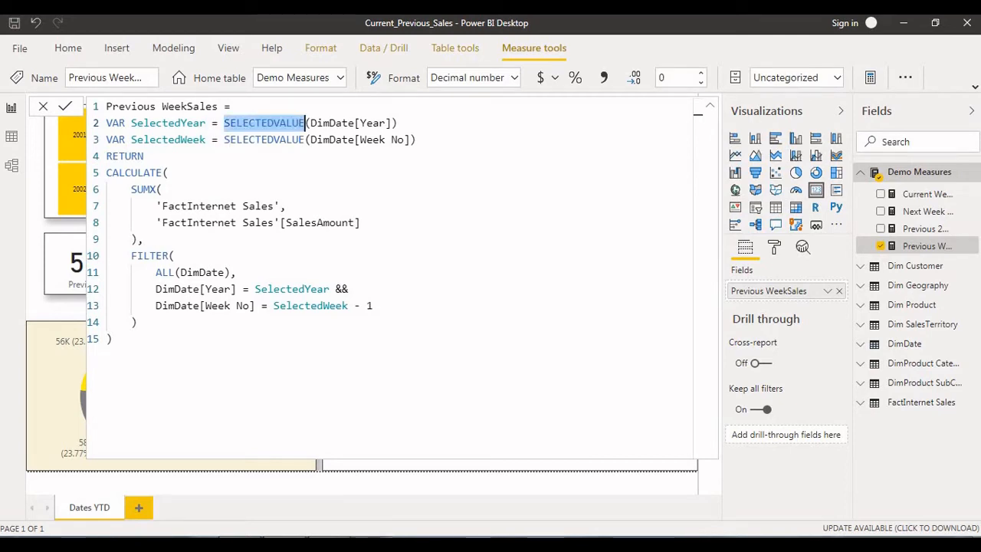
{"action": "left_click", "coordinate": [260, 139]}
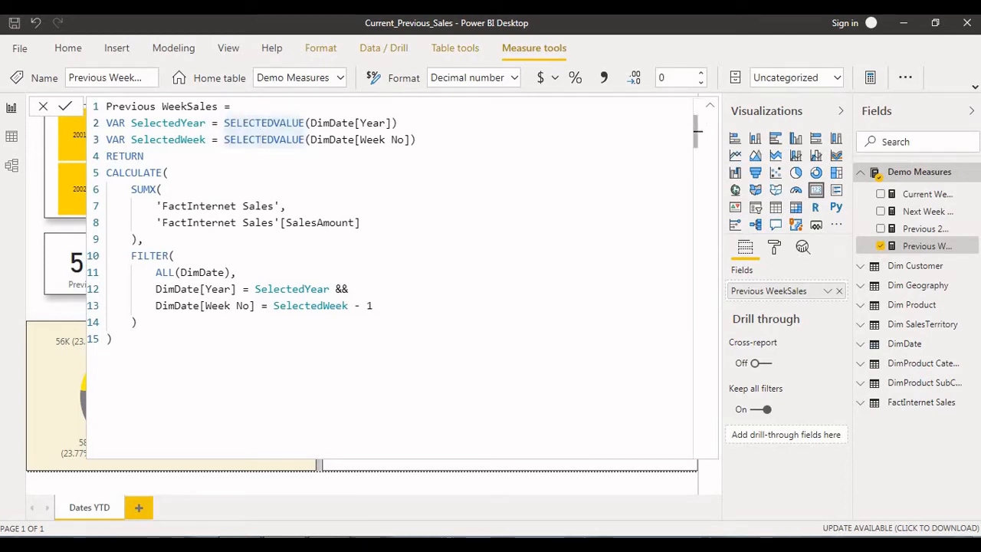
Review the CALCULATE, SUMX and FILTER expression with SelectedWeek - 1 in Previous WeekSales, then collapse the formula
{"action": "left_click_drag", "start_coordinate": [162, 172], "coordinate": [175, 255]}
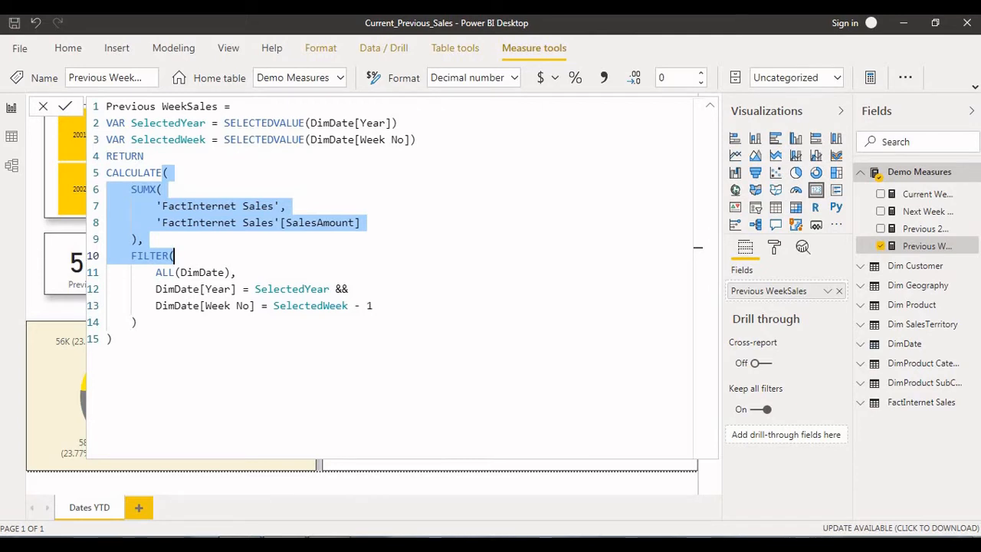
{"action": "left_click", "coordinate": [167, 173]}
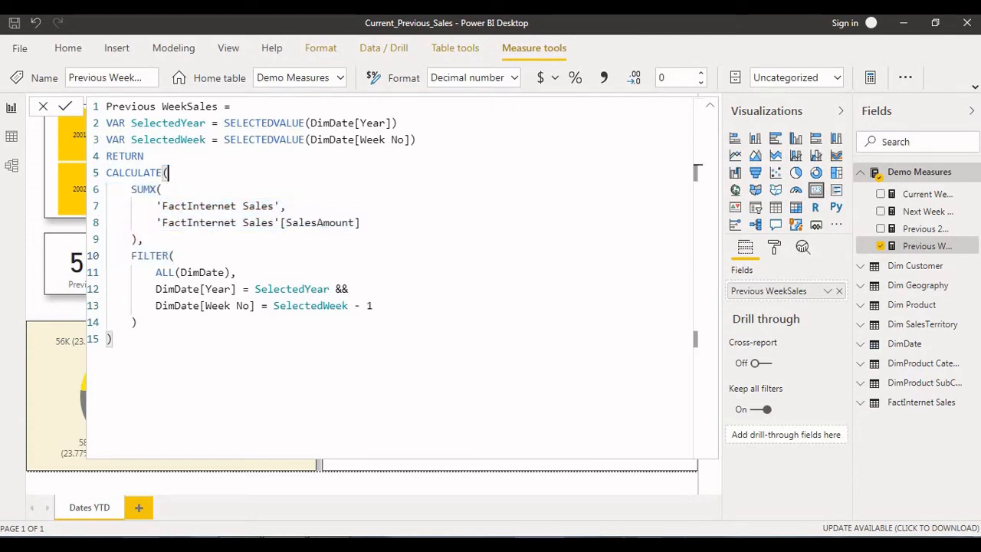
{"action": "left_click_drag", "start_coordinate": [211, 139], "coordinate": [255, 306]}
{"action": "left_click", "coordinate": [112, 338]}
{"action": "left_click", "coordinate": [373, 306]}
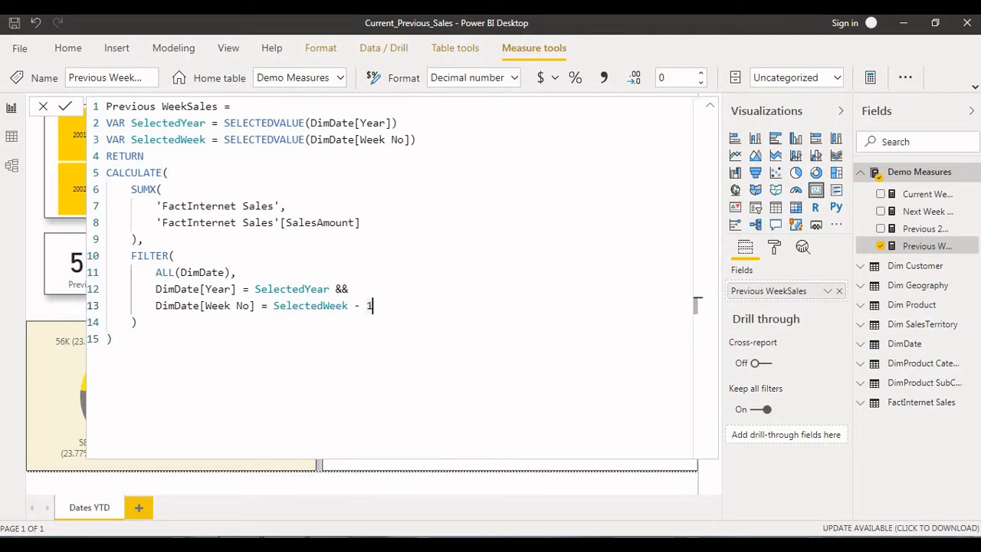
{"action": "left_click", "coordinate": [710, 105]}
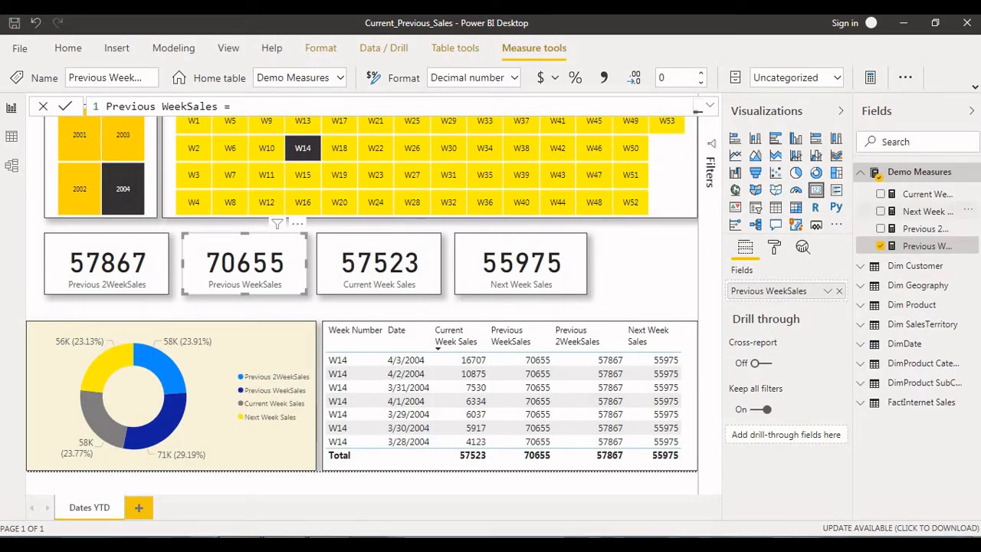
Show the full Previous 2WeekSales formula, review its SUMX and SelectedWeek - 2 filter, then collapse it
{"action": "left_click", "coordinate": [927, 211]}
{"action": "left_click", "coordinate": [925, 228]}
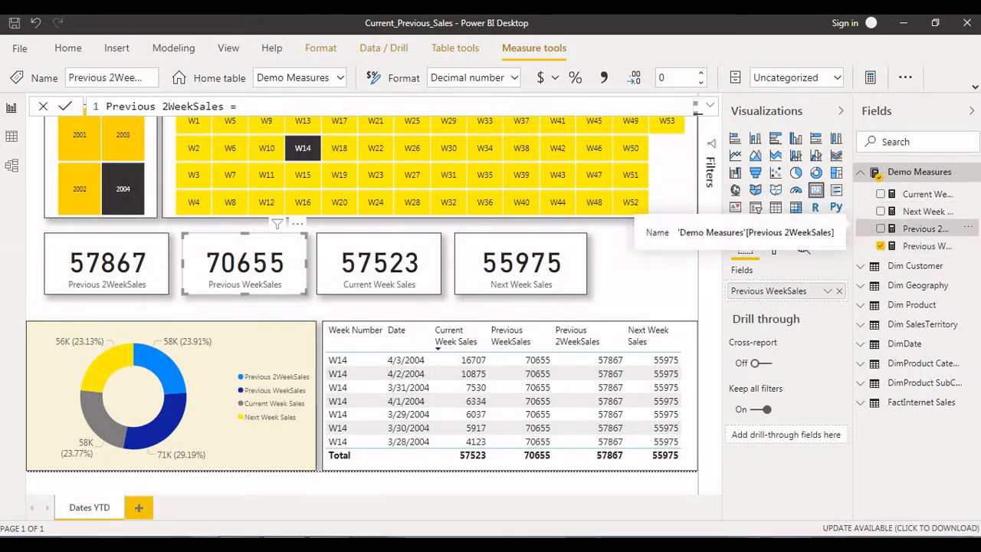
{"action": "left_click", "coordinate": [710, 106]}
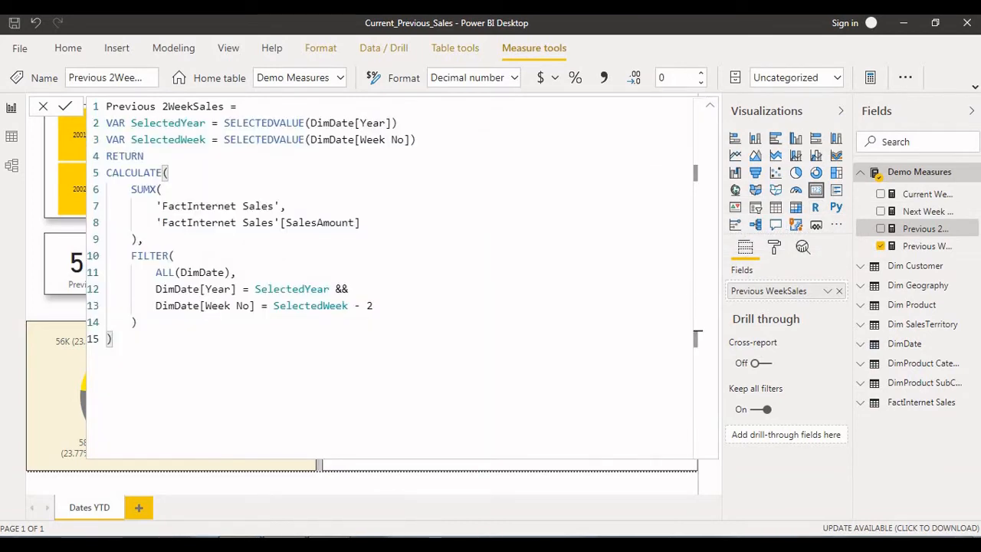
{"action": "left_click_drag", "start_coordinate": [111, 338], "coordinate": [161, 189]}
{"action": "left_click", "coordinate": [297, 222]}
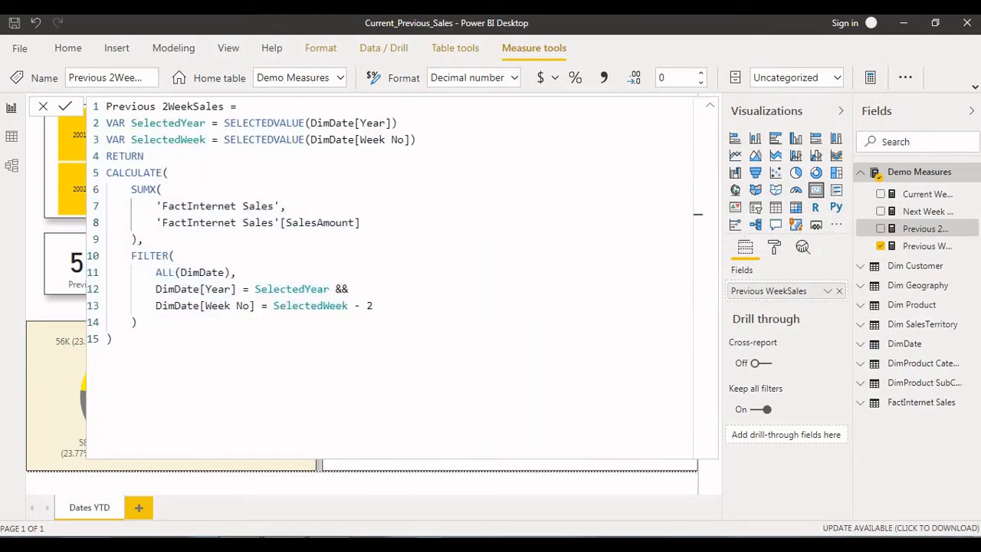
{"action": "left_click", "coordinate": [366, 305]}
{"action": "left_click", "coordinate": [710, 106]}
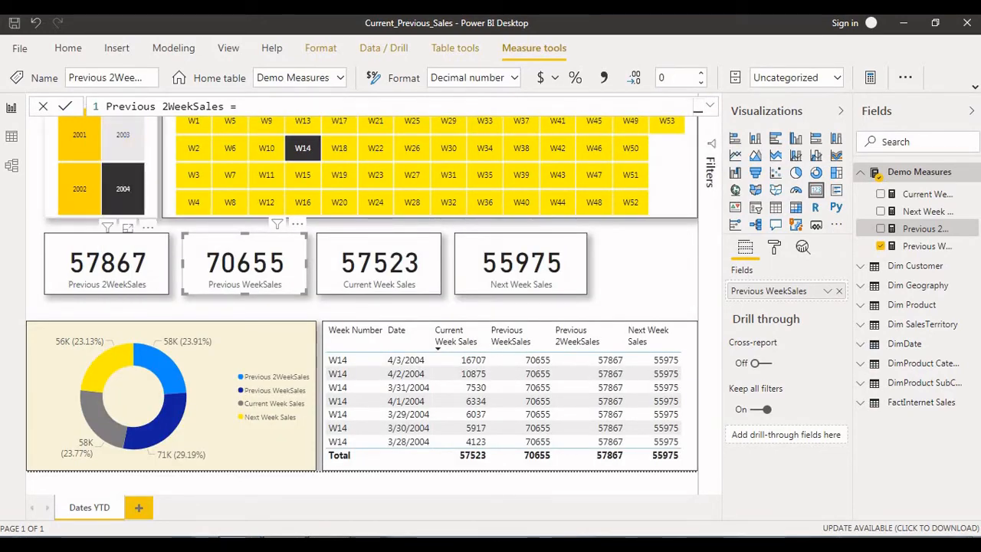
Filter the report to year 2003 and clear the W14 week selection
{"action": "left_click", "coordinate": [130, 150]}
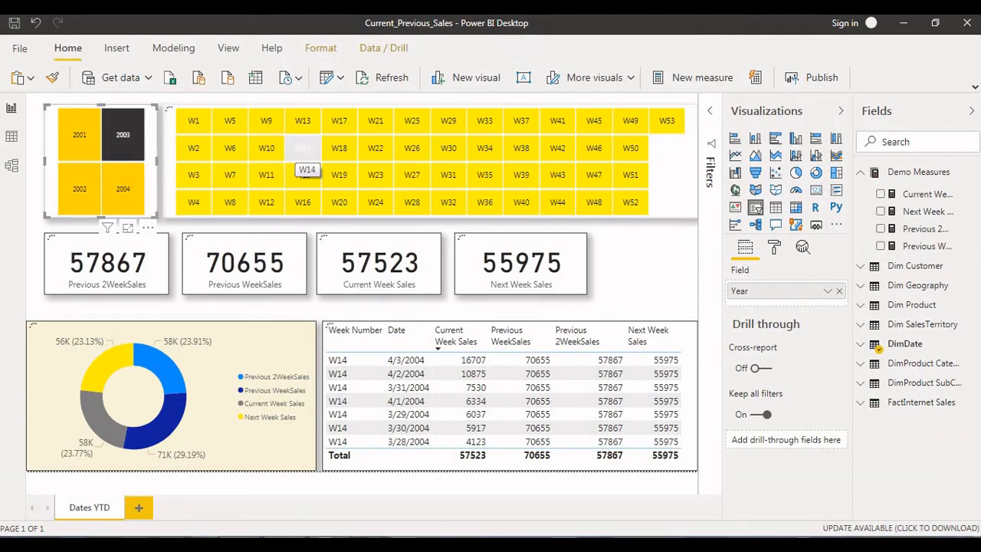
{"action": "left_click", "coordinate": [302, 148]}
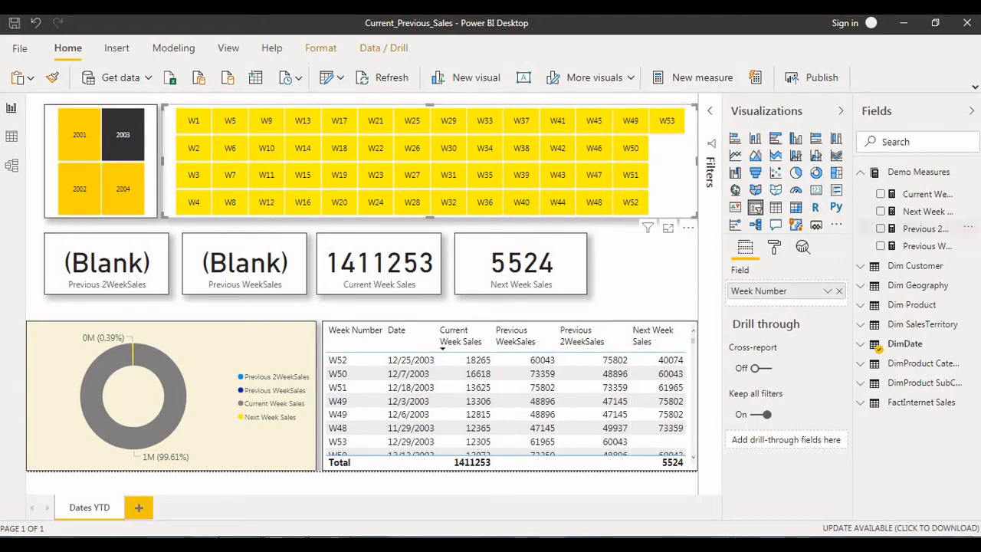
Reopen the full Previous 2WeekSales formula and review its SelectedWeek variable, week filter and SUMX expression
{"action": "left_click", "coordinate": [927, 228]}
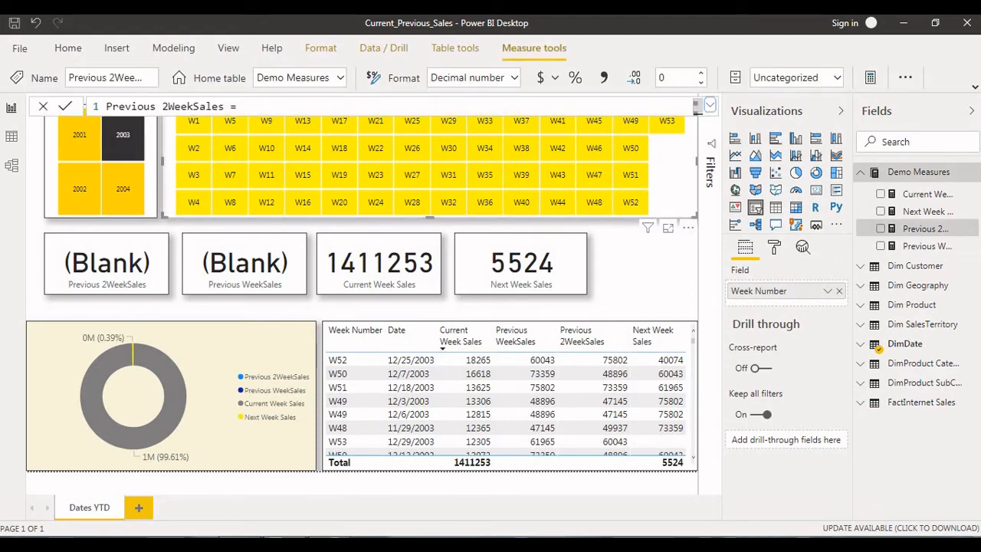
{"action": "left_click", "coordinate": [699, 106]}
{"action": "left_click_drag", "start_coordinate": [255, 305], "coordinate": [210, 139]}
{"action": "left_click", "coordinate": [255, 205]}
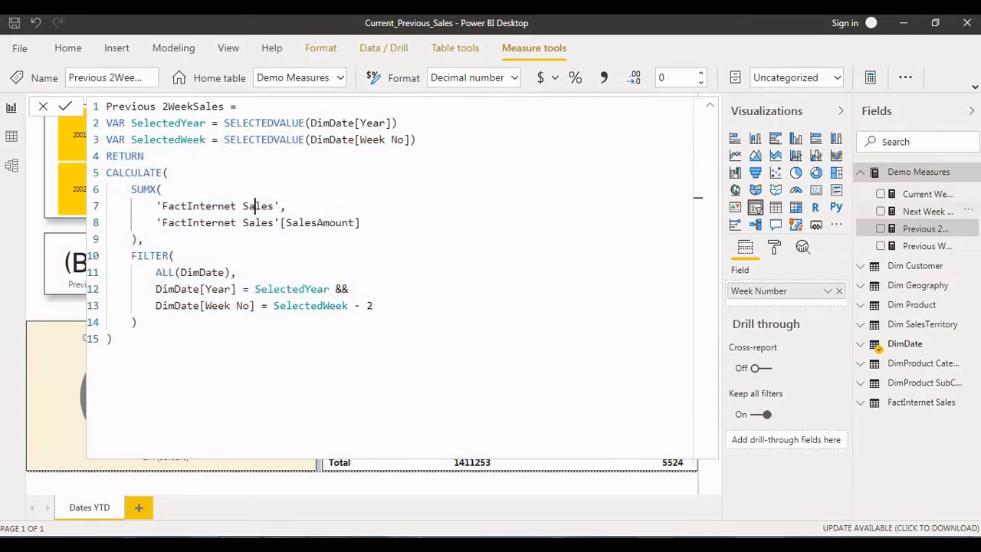
Show the full Next Week Sales formula, review its SELECTEDVALUE variables and SelectedWeek + 1 filter, then collapse it
{"action": "left_click", "coordinate": [927, 211]}
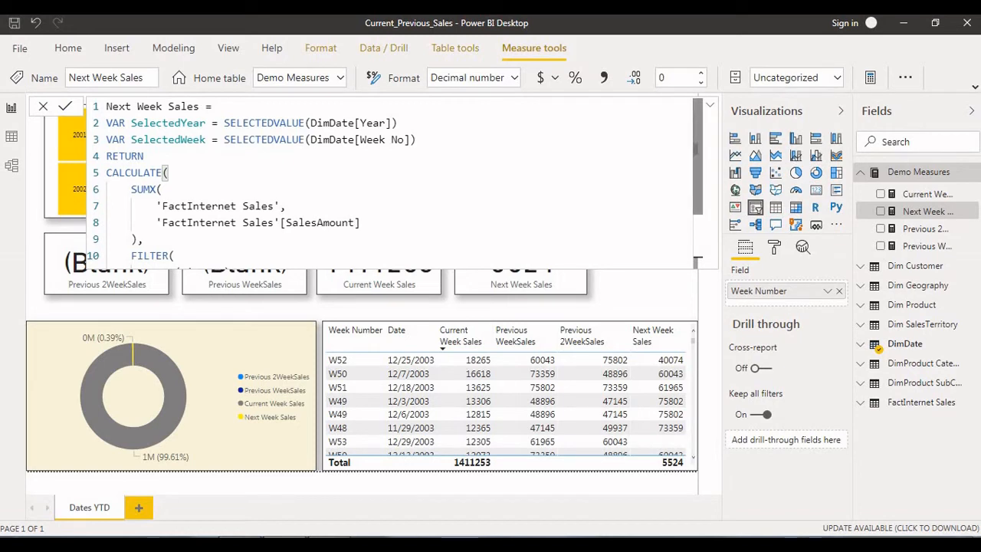
{"action": "left_click", "coordinate": [710, 105]}
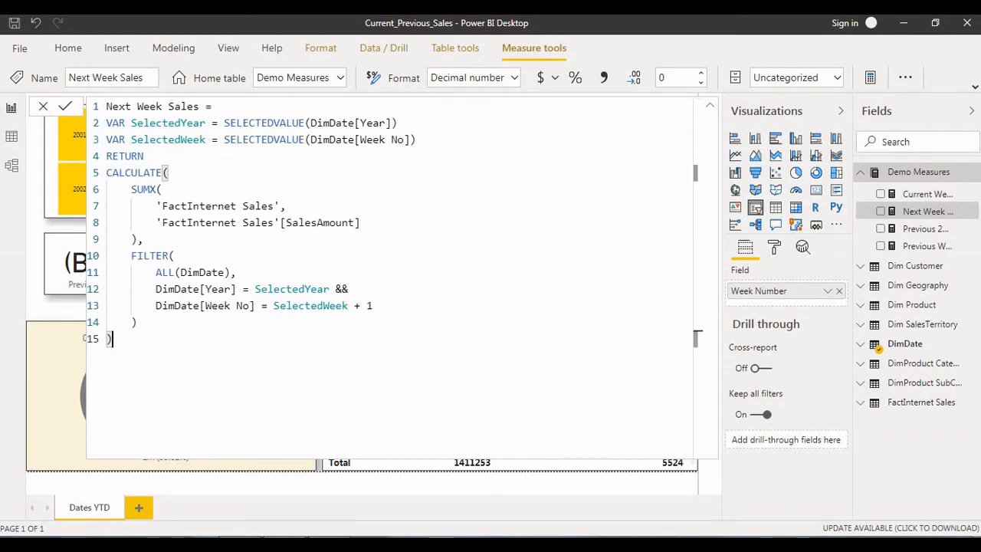
{"action": "left_click_drag", "start_coordinate": [354, 305], "coordinate": [374, 305]}
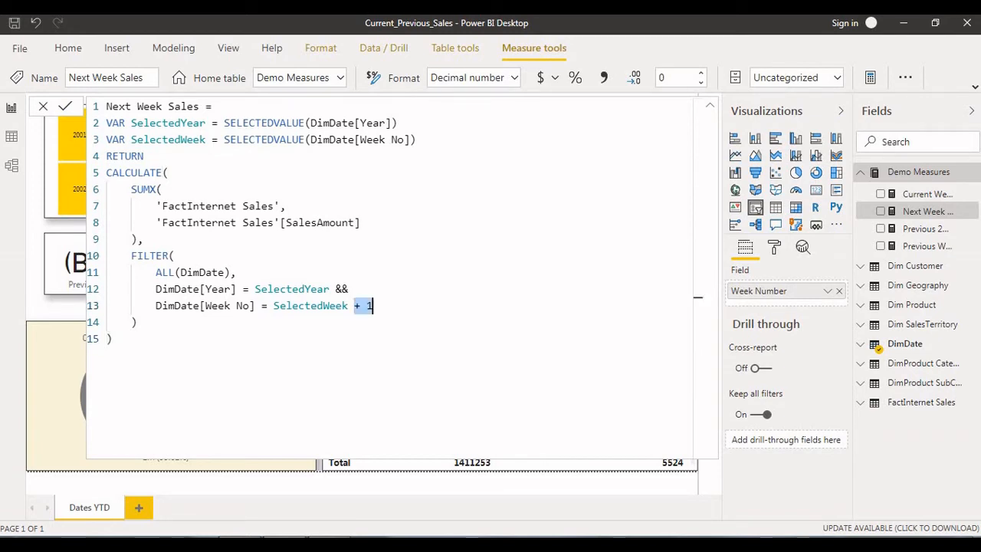
{"action": "left_click_drag", "start_coordinate": [261, 122], "coordinate": [348, 140]}
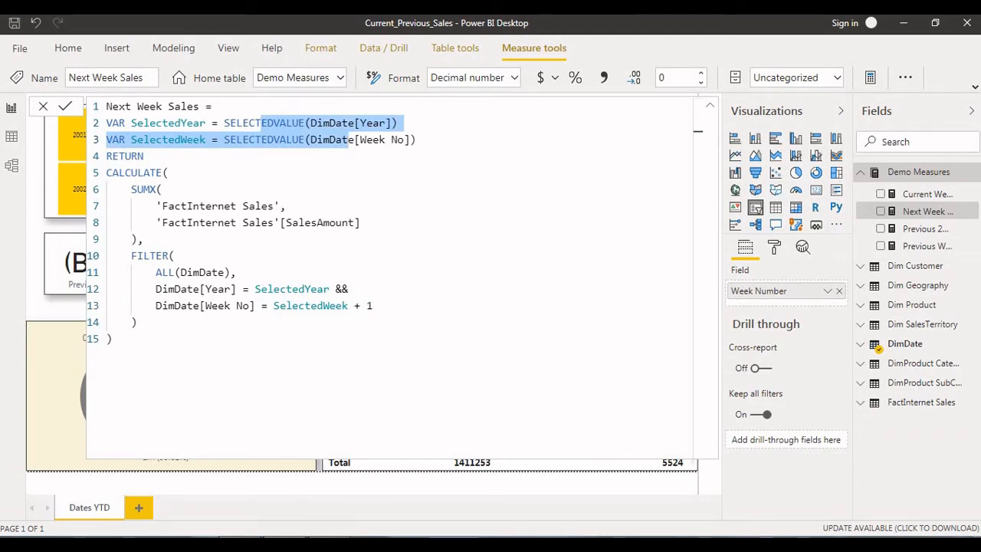
{"action": "left_click", "coordinate": [359, 222]}
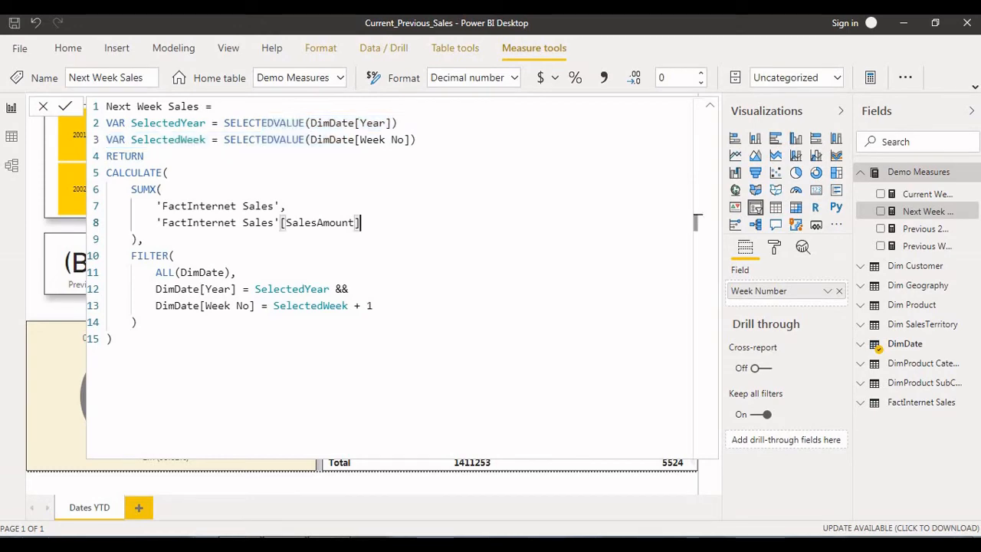
{"action": "left_click", "coordinate": [710, 105]}
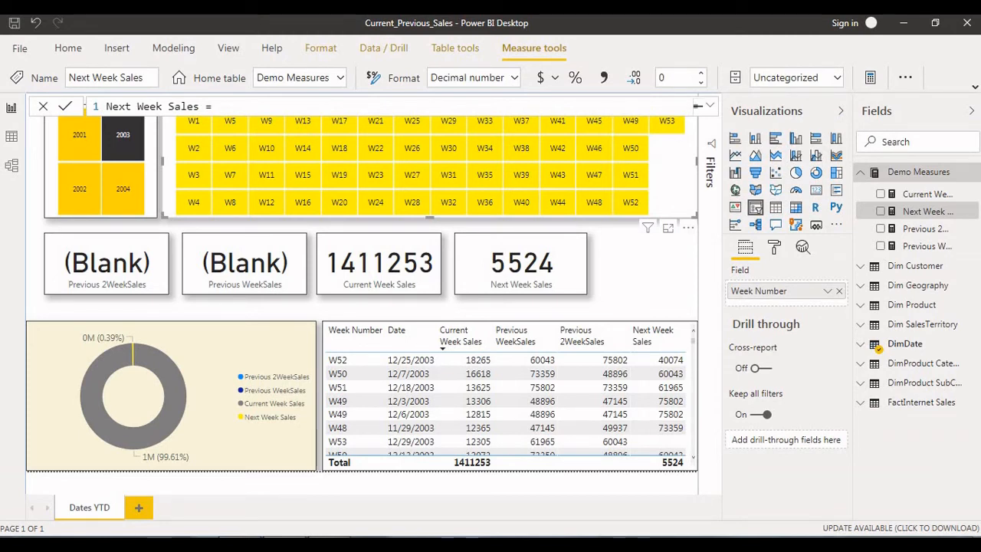
Deselect the visual and collapse the Visualizations and Fields panes to give the report canvas more room
{"action": "left_click", "coordinate": [645, 270]}
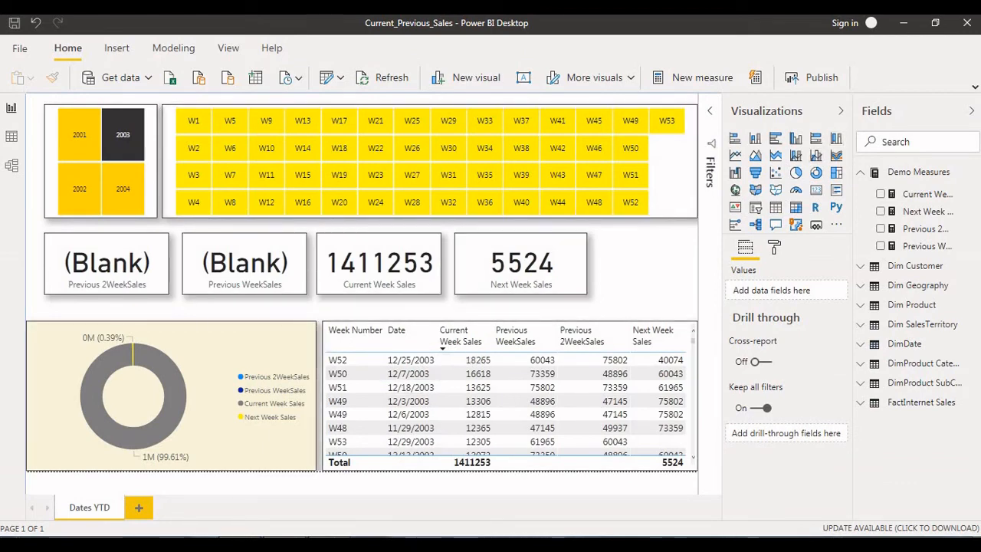
{"action": "left_click", "coordinate": [840, 110]}
{"action": "left_click", "coordinate": [971, 110]}
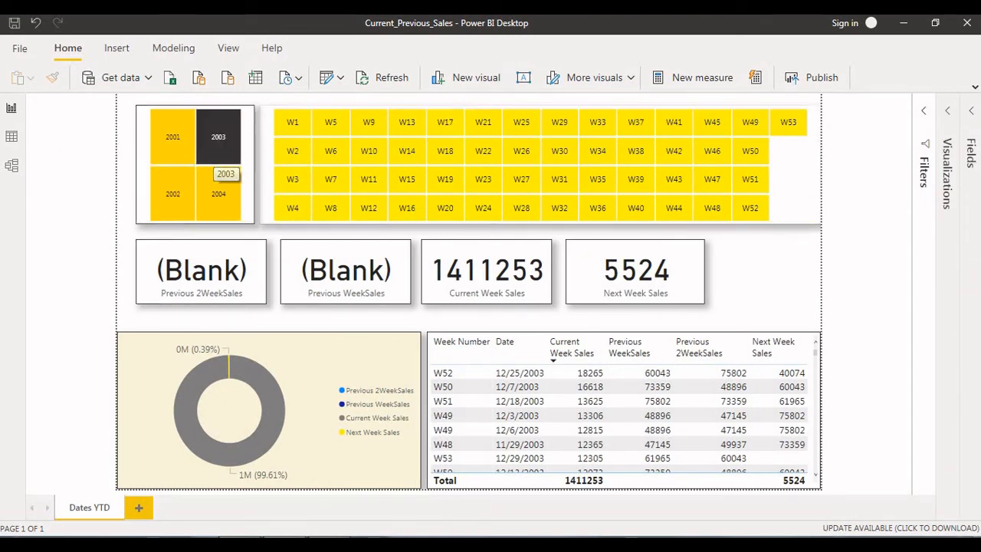
Filter the 2003 report to week W10 and inspect the current, previous, previous two-week and next week sales cards
{"action": "left_click", "coordinate": [369, 151]}
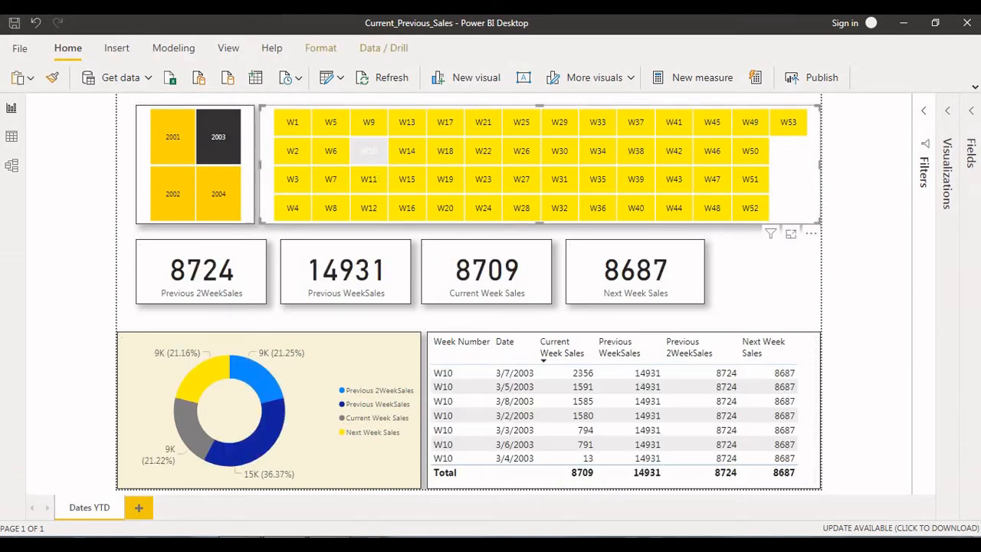
{"action": "left_click", "coordinate": [487, 272]}
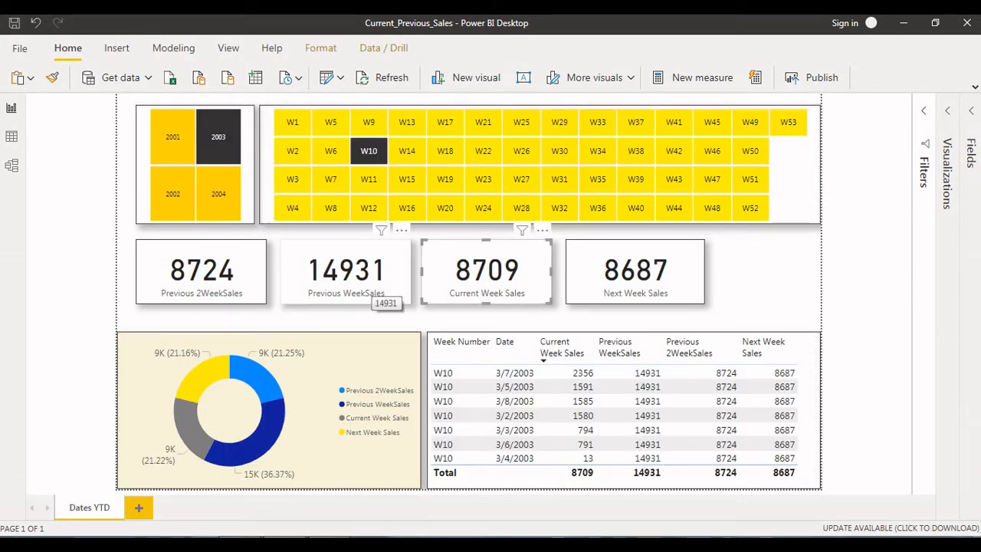
{"action": "left_click", "coordinate": [377, 298]}
{"action": "left_click", "coordinate": [202, 283]}
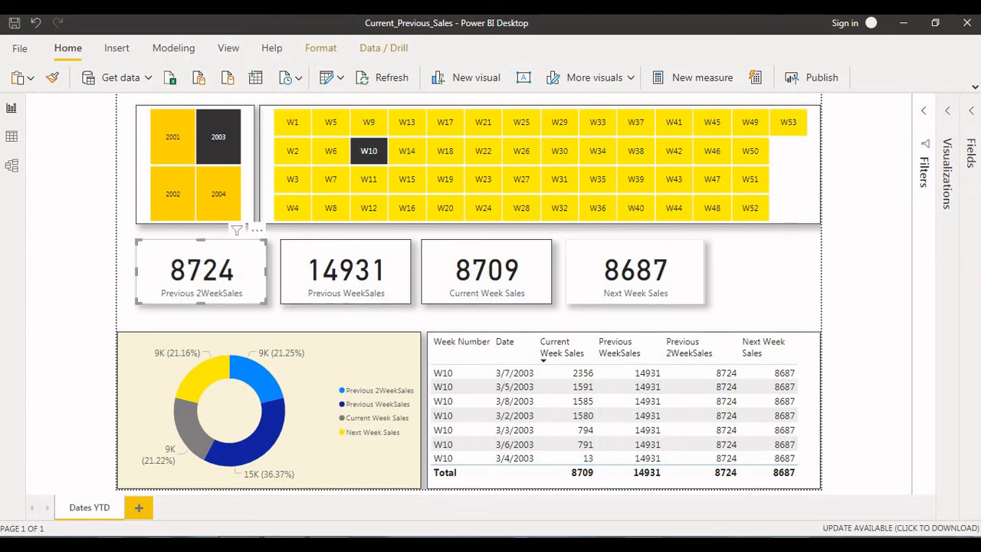
{"action": "left_click", "coordinate": [635, 284]}
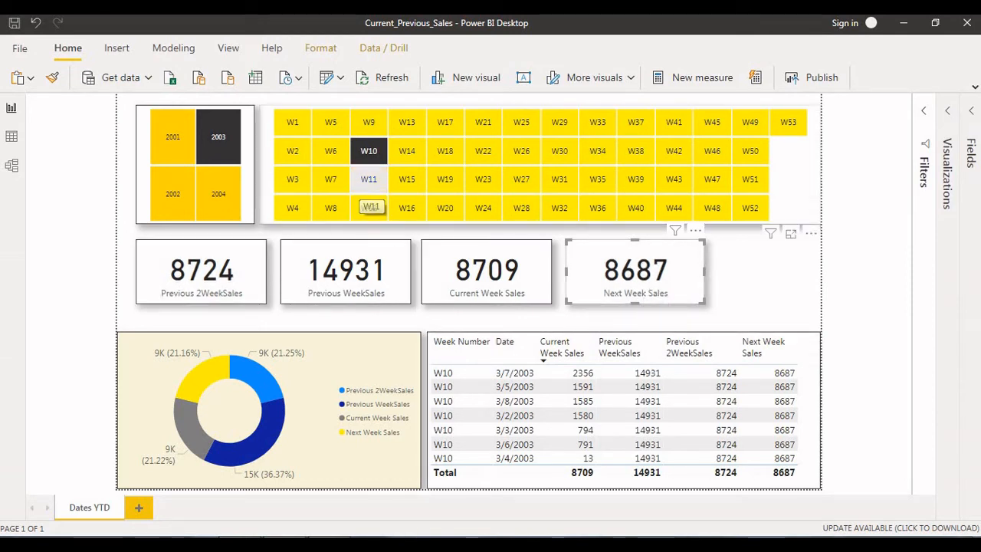
Compare the weekly sales visuals for 2003 by filtering in turn to weeks W11, W15, W30, W20, W19, W14, W10, W31, W34 and W44
{"action": "left_click", "coordinate": [368, 179]}
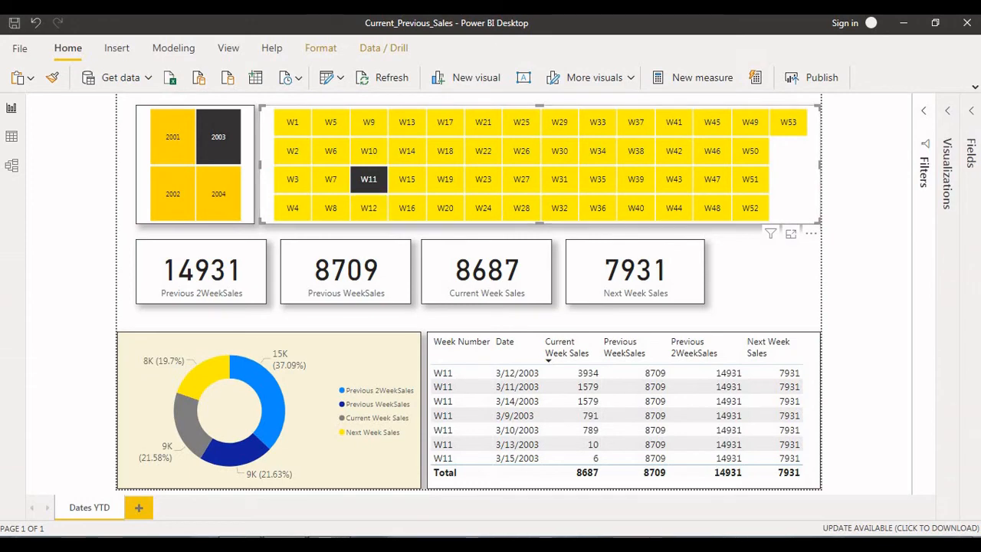
{"action": "left_click", "coordinate": [407, 178]}
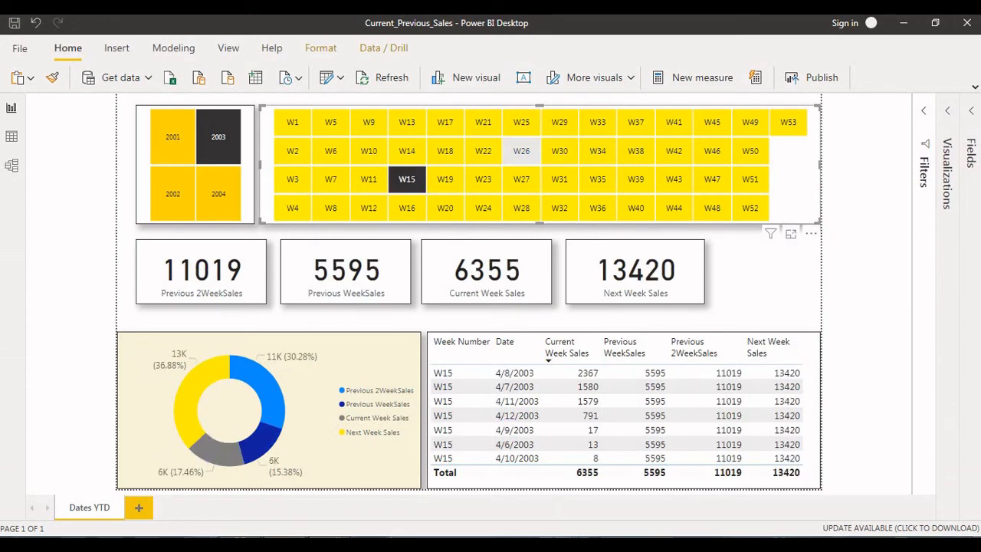
{"action": "left_click", "coordinate": [560, 151]}
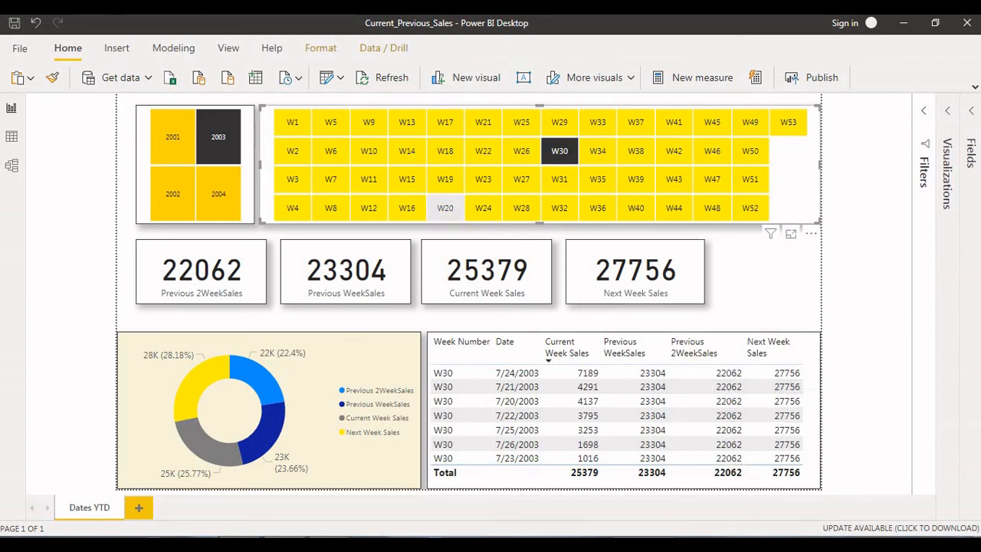
{"action": "left_click", "coordinate": [444, 208]}
{"action": "left_click", "coordinate": [444, 179]}
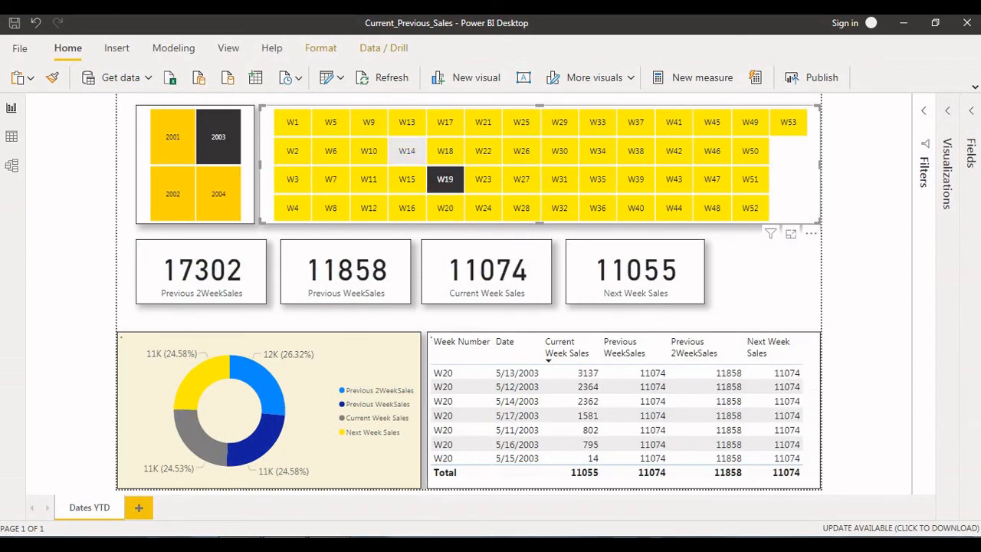
{"action": "left_click", "coordinate": [406, 151]}
{"action": "left_click", "coordinate": [369, 151]}
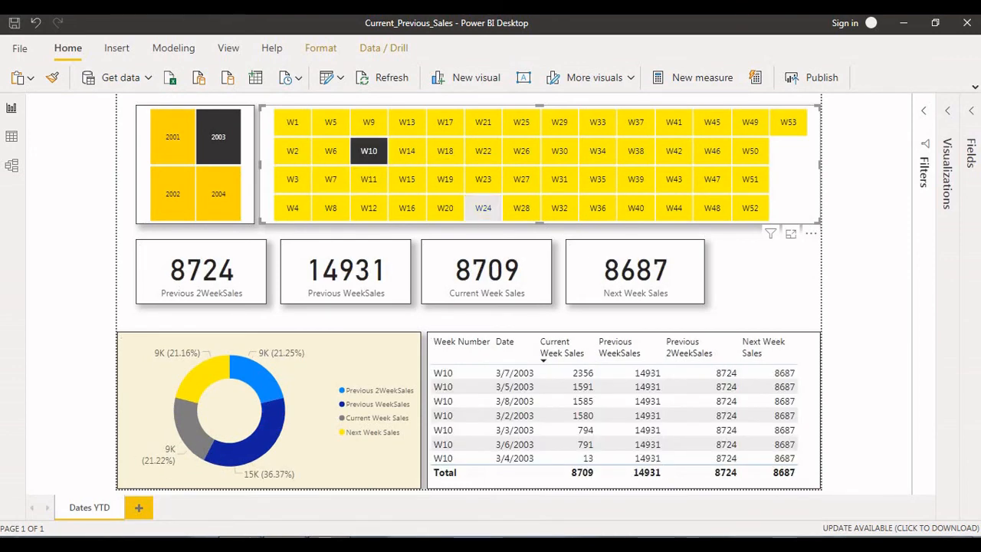
{"action": "left_click", "coordinate": [560, 179]}
{"action": "left_click", "coordinate": [597, 151]}
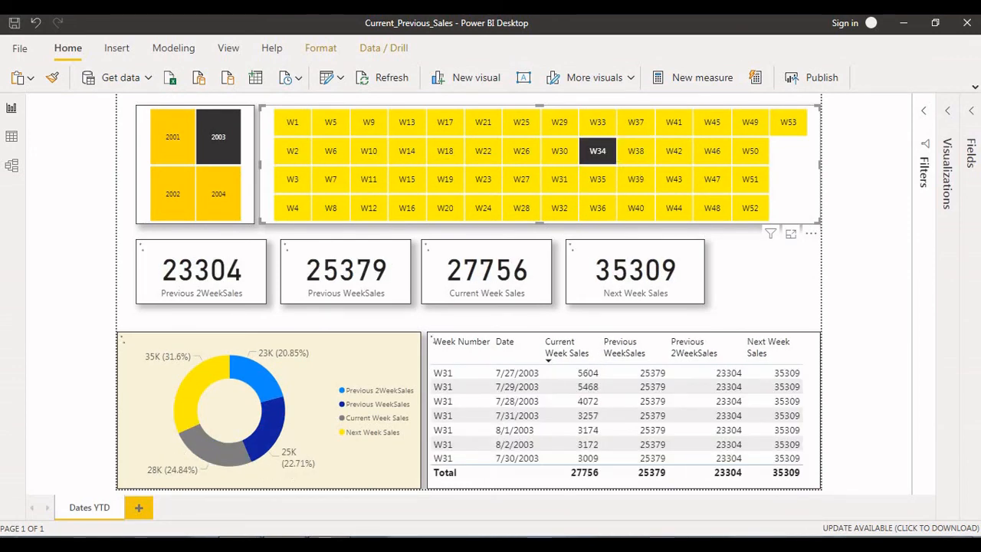
{"action": "left_click", "coordinate": [673, 207]}
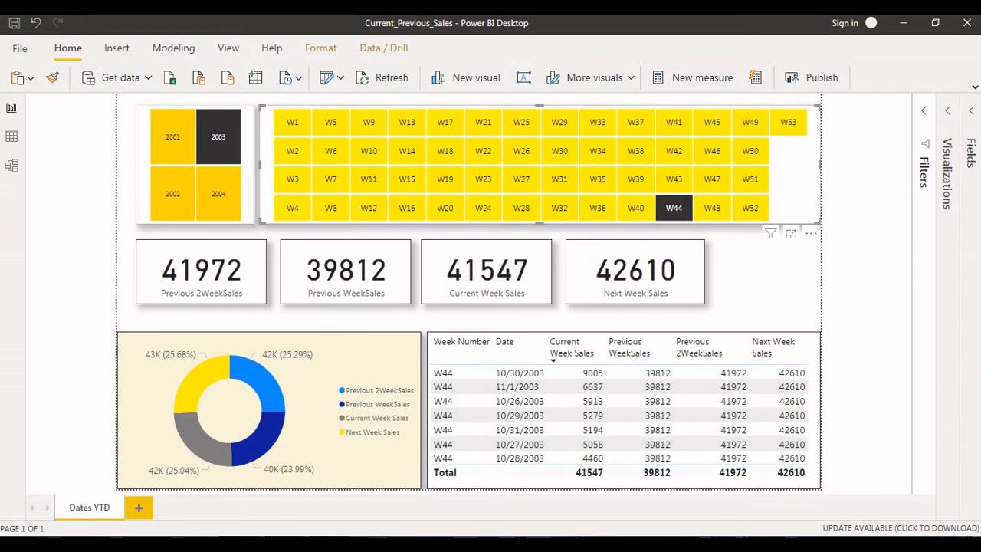
Switch the year filter to 2002 and compare the sales visuals for weeks W10, W18, W26, W12 and W30
{"action": "left_click", "coordinate": [172, 193]}
{"action": "left_click", "coordinate": [368, 151]}
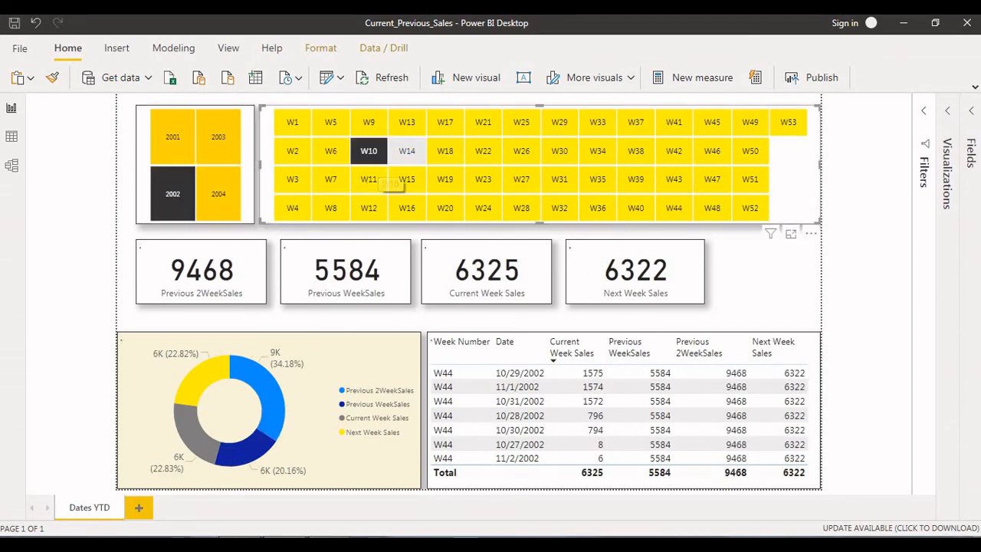
{"action": "left_click", "coordinate": [445, 151]}
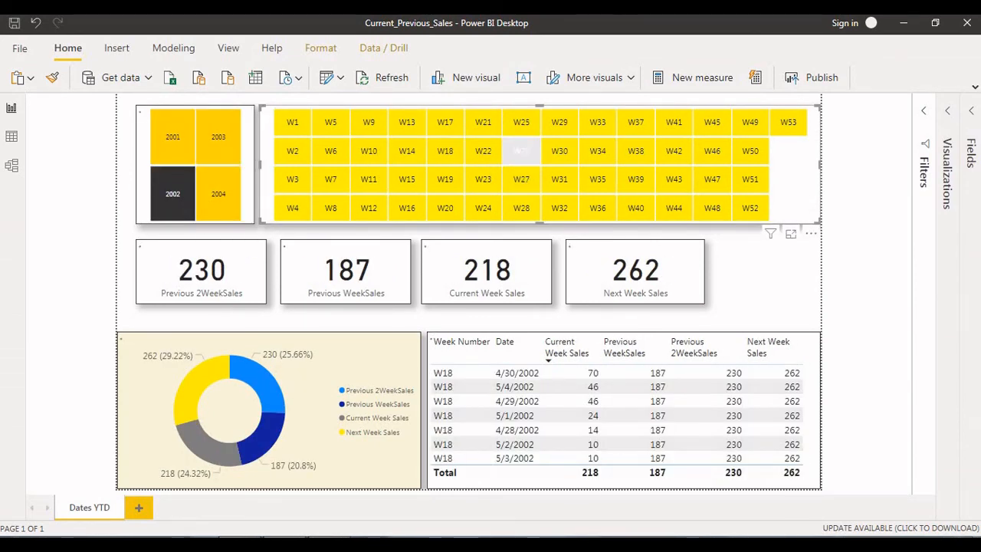
{"action": "left_click", "coordinate": [521, 151]}
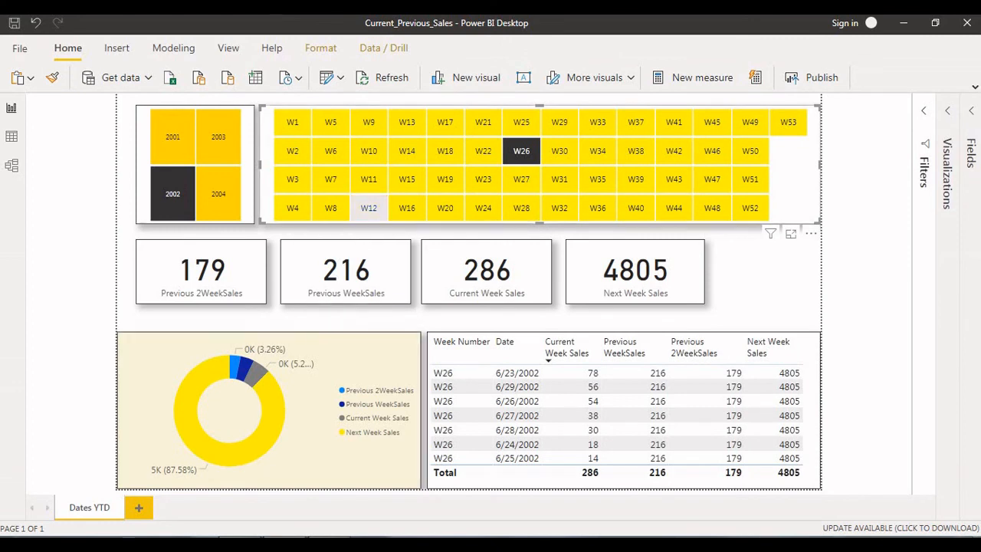
{"action": "left_click", "coordinate": [369, 208]}
{"action": "left_click", "coordinate": [559, 151]}
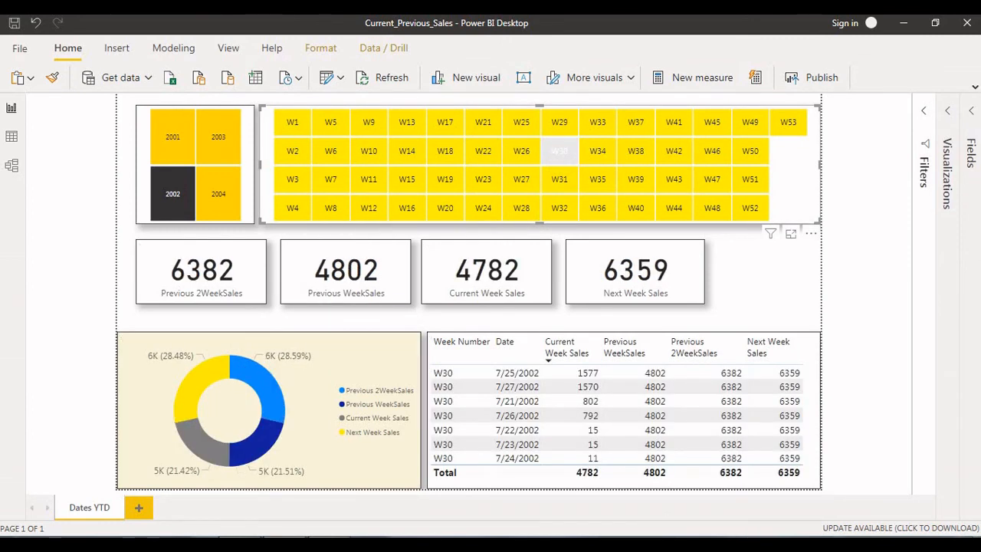